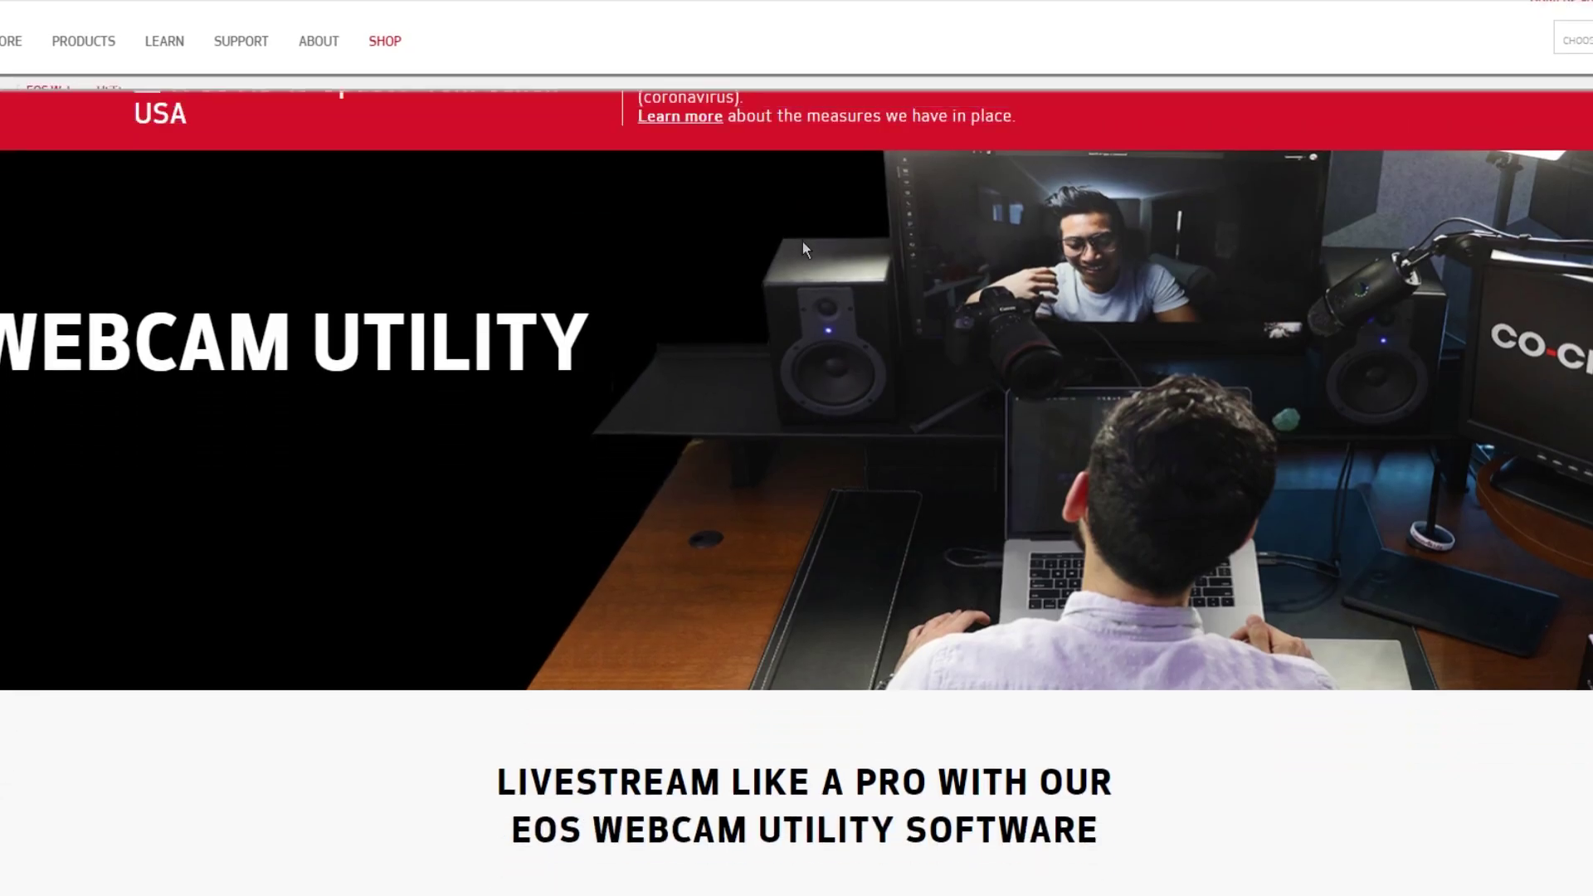
{"action": "scroll", "coordinate": [810, 181], "scroll_direction": "down", "scroll_amount": 1}
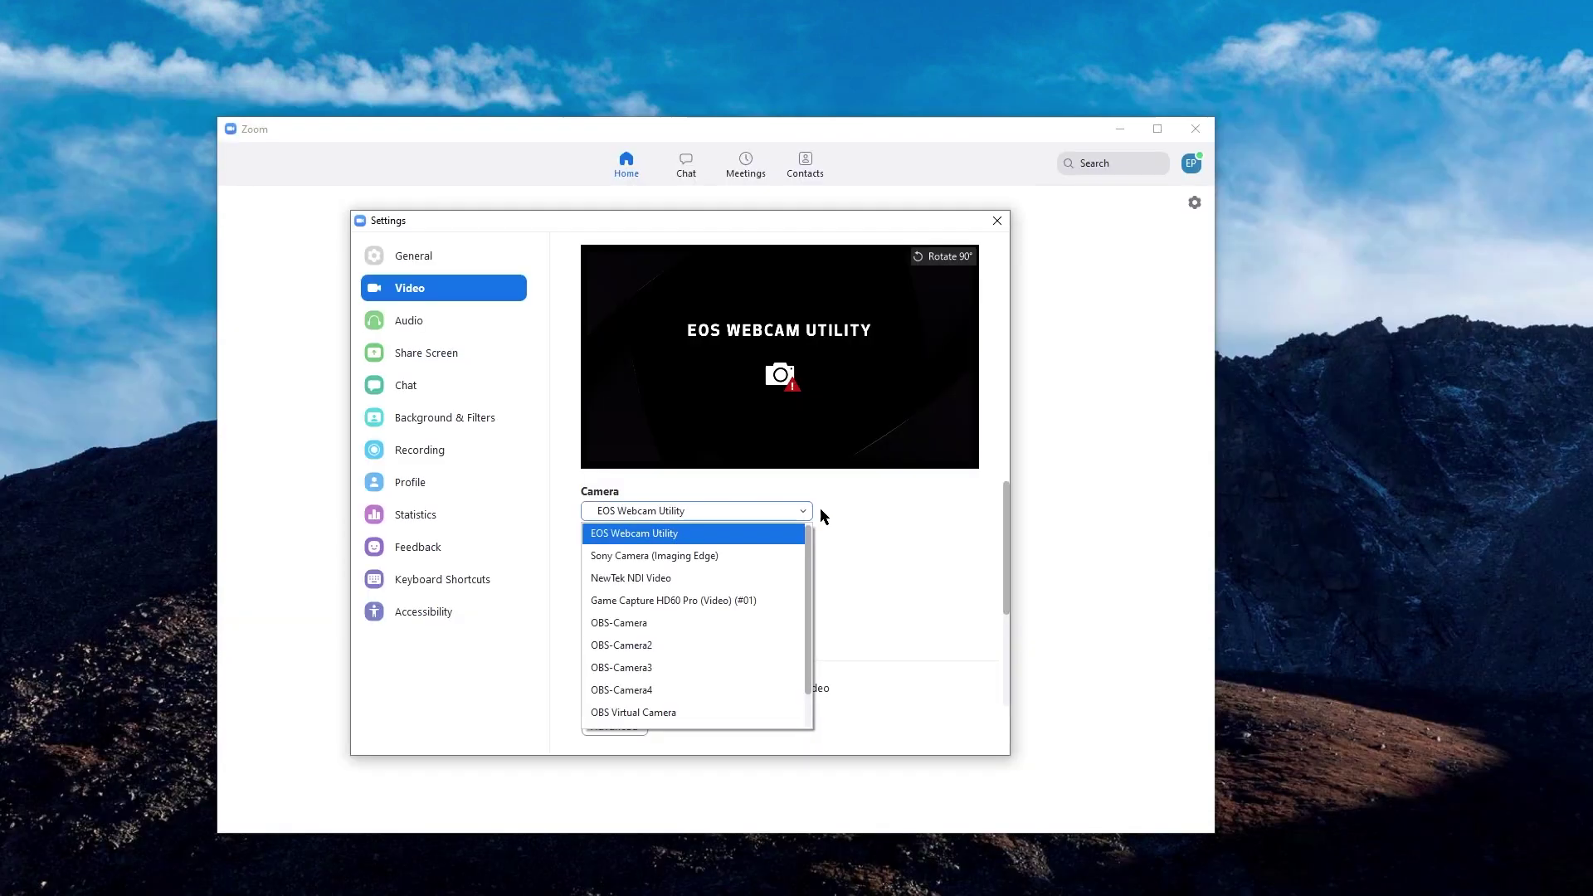
Open the 'EOS Webcam Utility Beta Software v7 - Canon' PDF result and scroll to its page 2
{"action": "left_click", "coordinate": [813, 508]}
{"action": "left_click", "coordinate": [813, 508]}
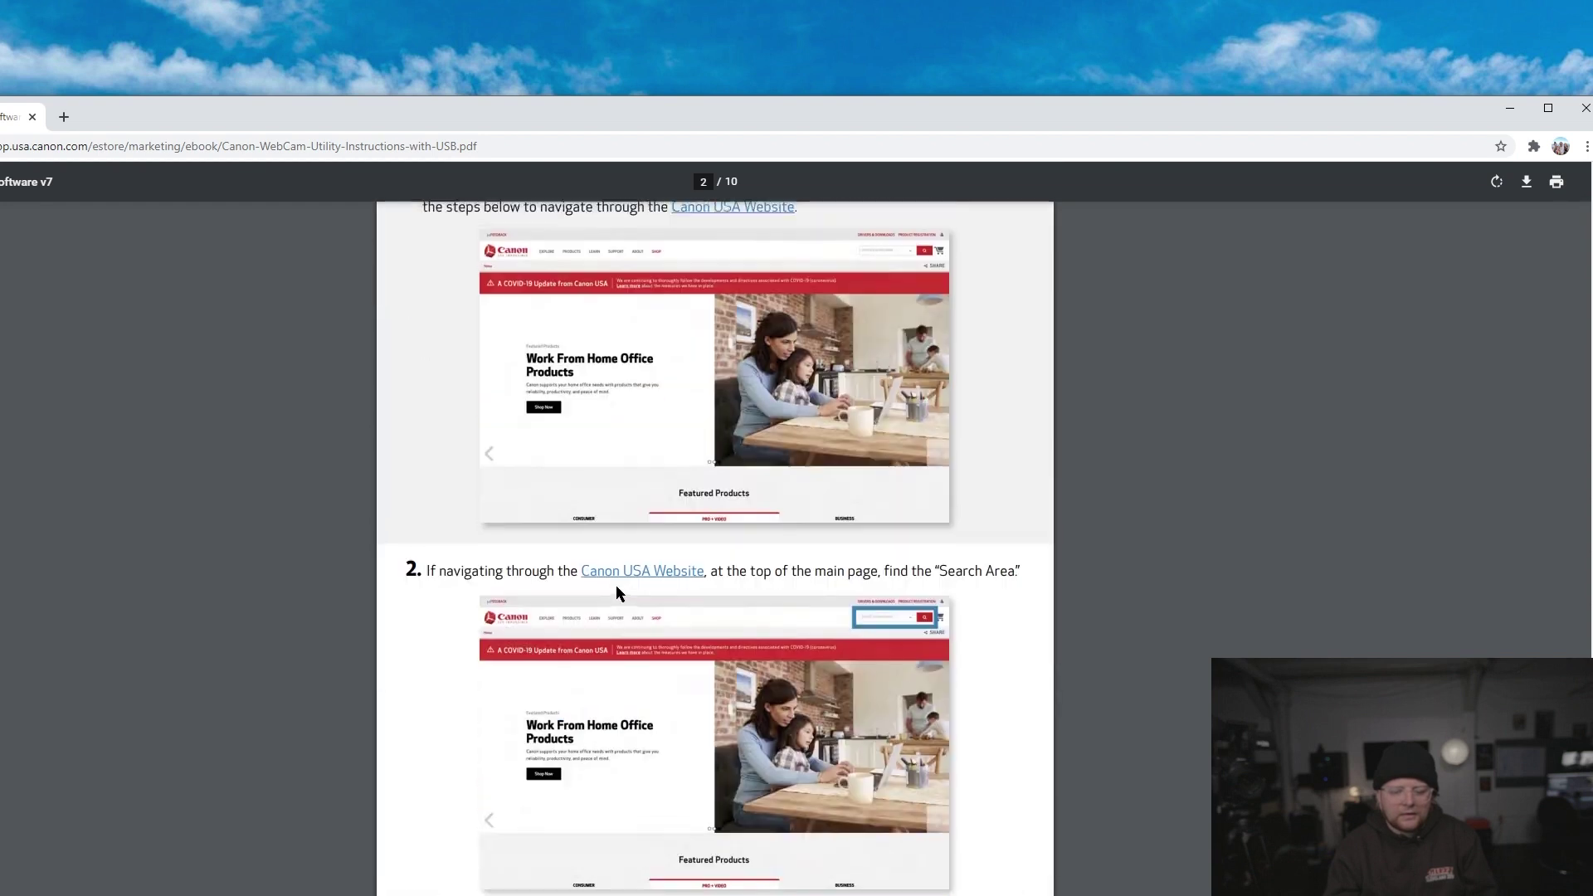
Follow the PDF's EOS Webcam Utility Website link, then scroll through the compatible cameras information
{"action": "scroll", "coordinate": [616, 585], "scroll_direction": "up", "scroll_amount": 4}
{"action": "left_click_drag", "start_coordinate": [1585, 324], "coordinate": [1587, 197]}
{"action": "scroll", "coordinate": [995, 594], "scroll_direction": "down", "scroll_amount": 8}
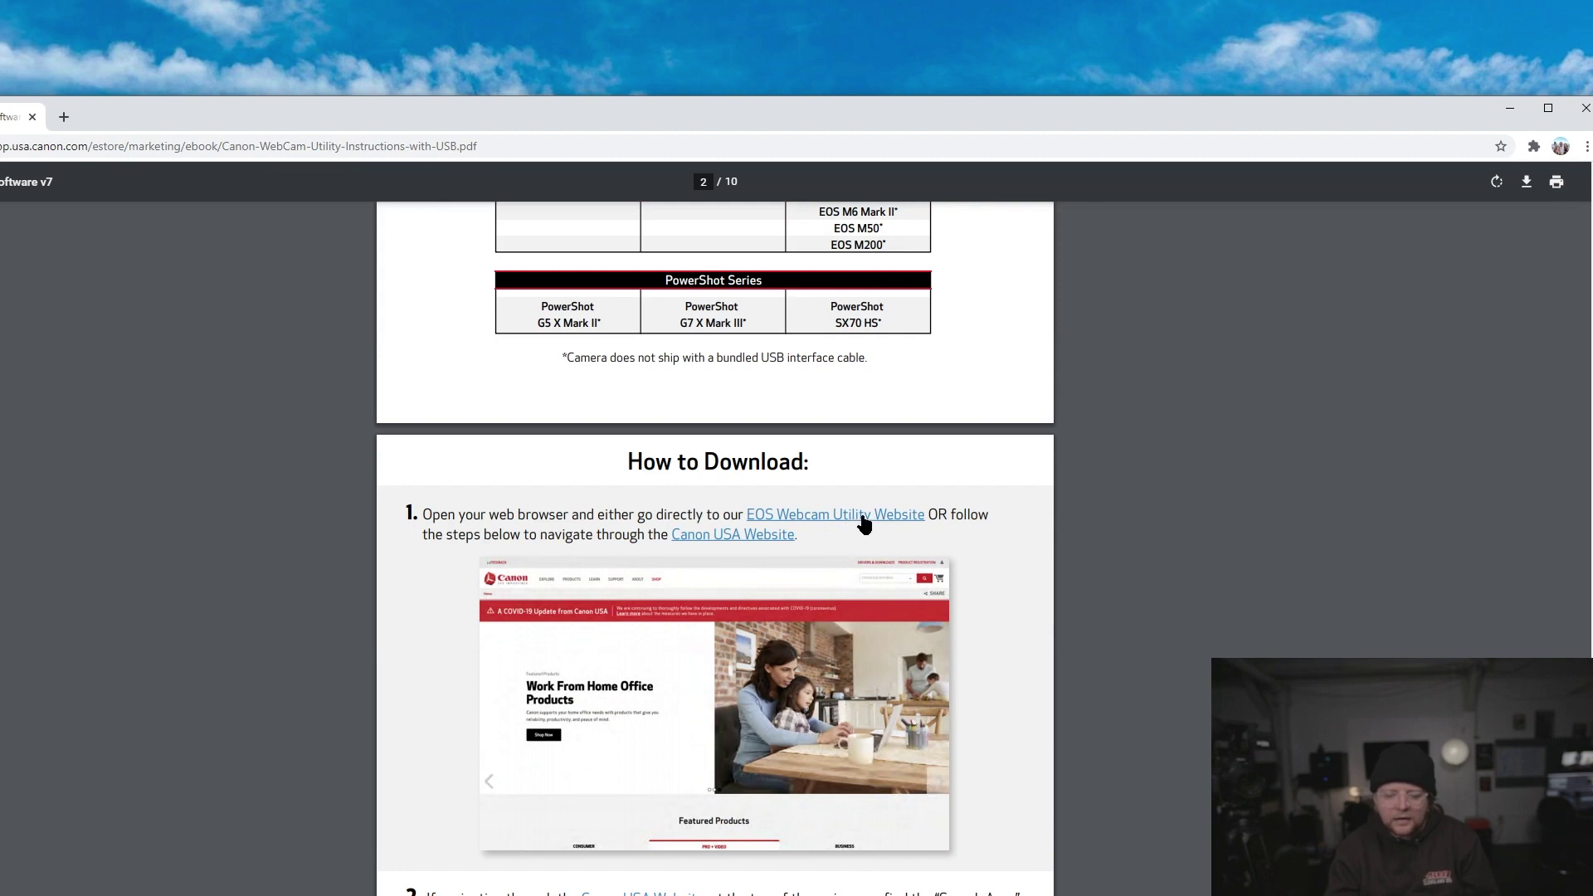
{"action": "left_click", "coordinate": [863, 523]}
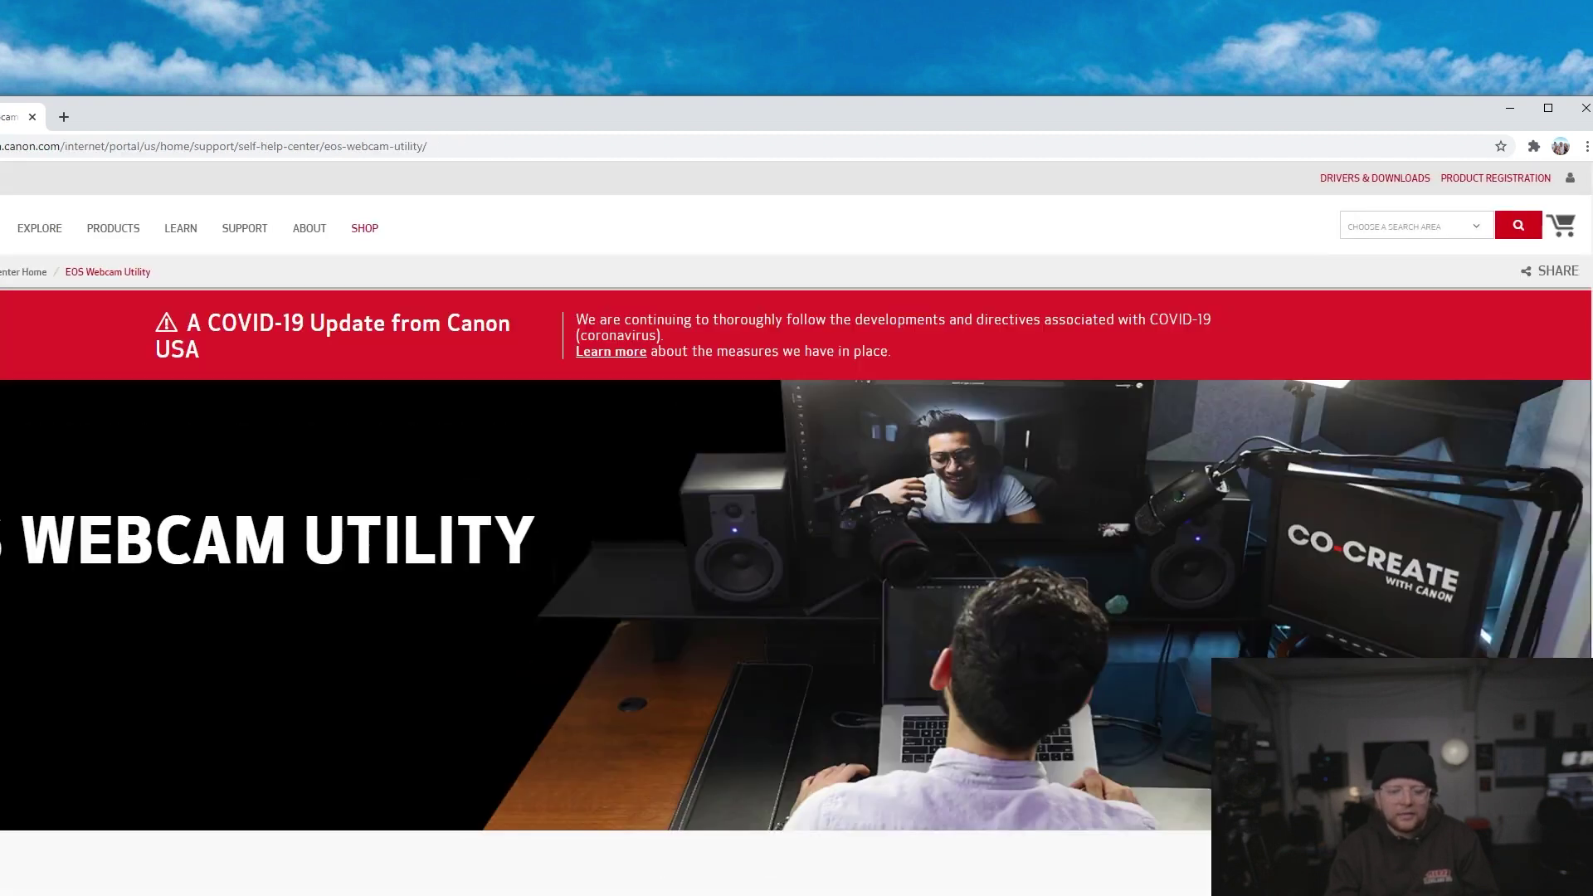
{"action": "scroll", "coordinate": [796, 522], "scroll_direction": "down", "scroll_amount": 10}
{"action": "scroll", "coordinate": [747, 473], "scroll_direction": "down", "scroll_amount": 10}
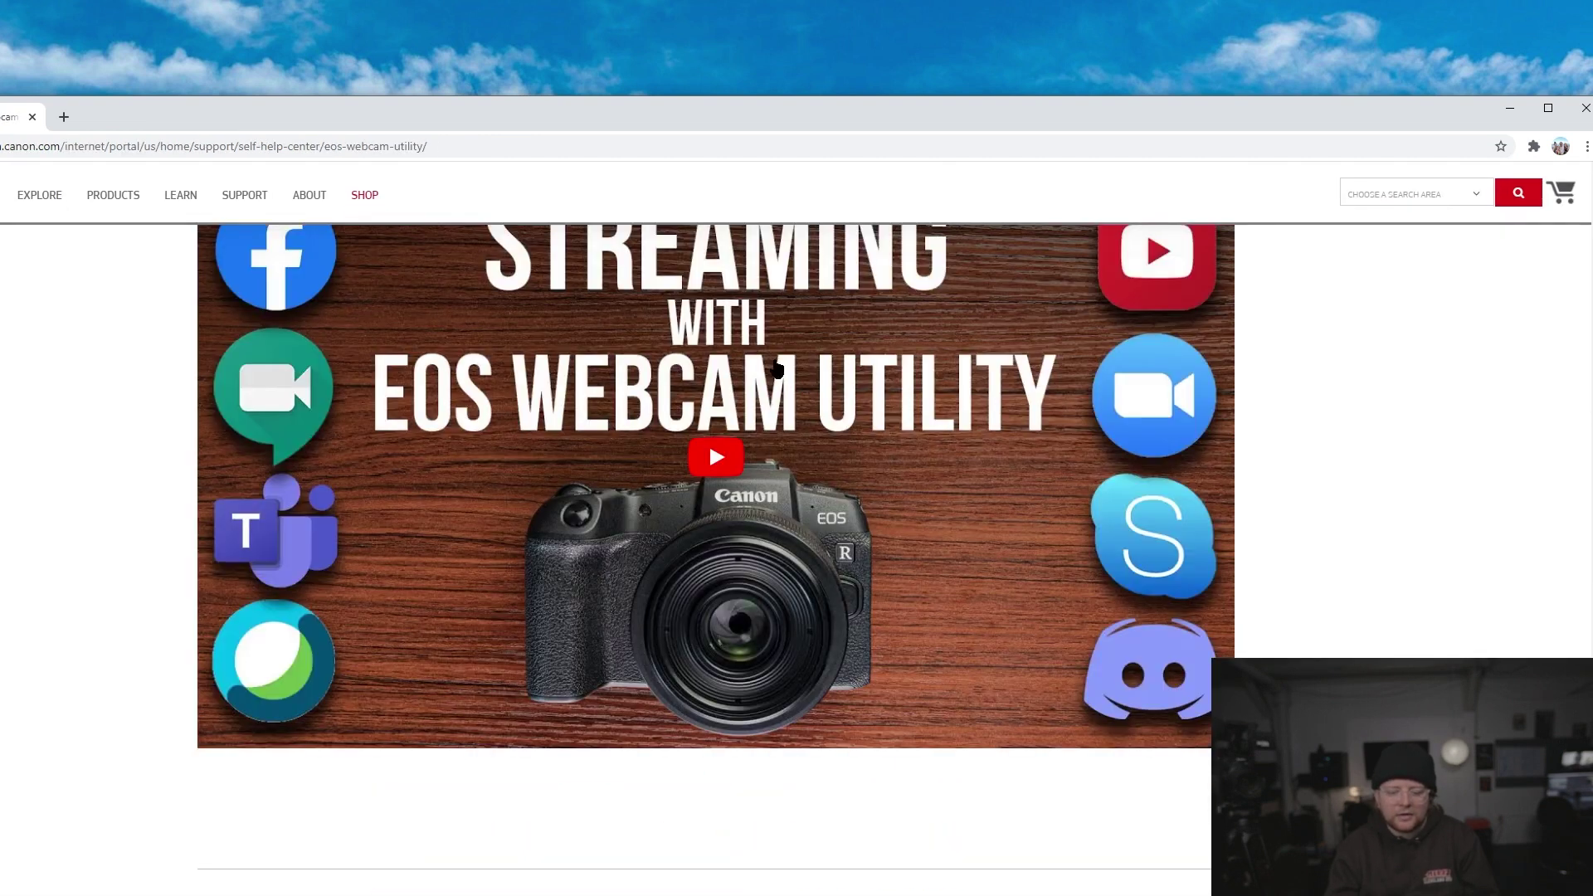
{"action": "scroll", "coordinate": [709, 441], "scroll_direction": "down", "scroll_amount": 6}
{"action": "scroll", "coordinate": [847, 473], "scroll_direction": "down", "scroll_amount": 15}
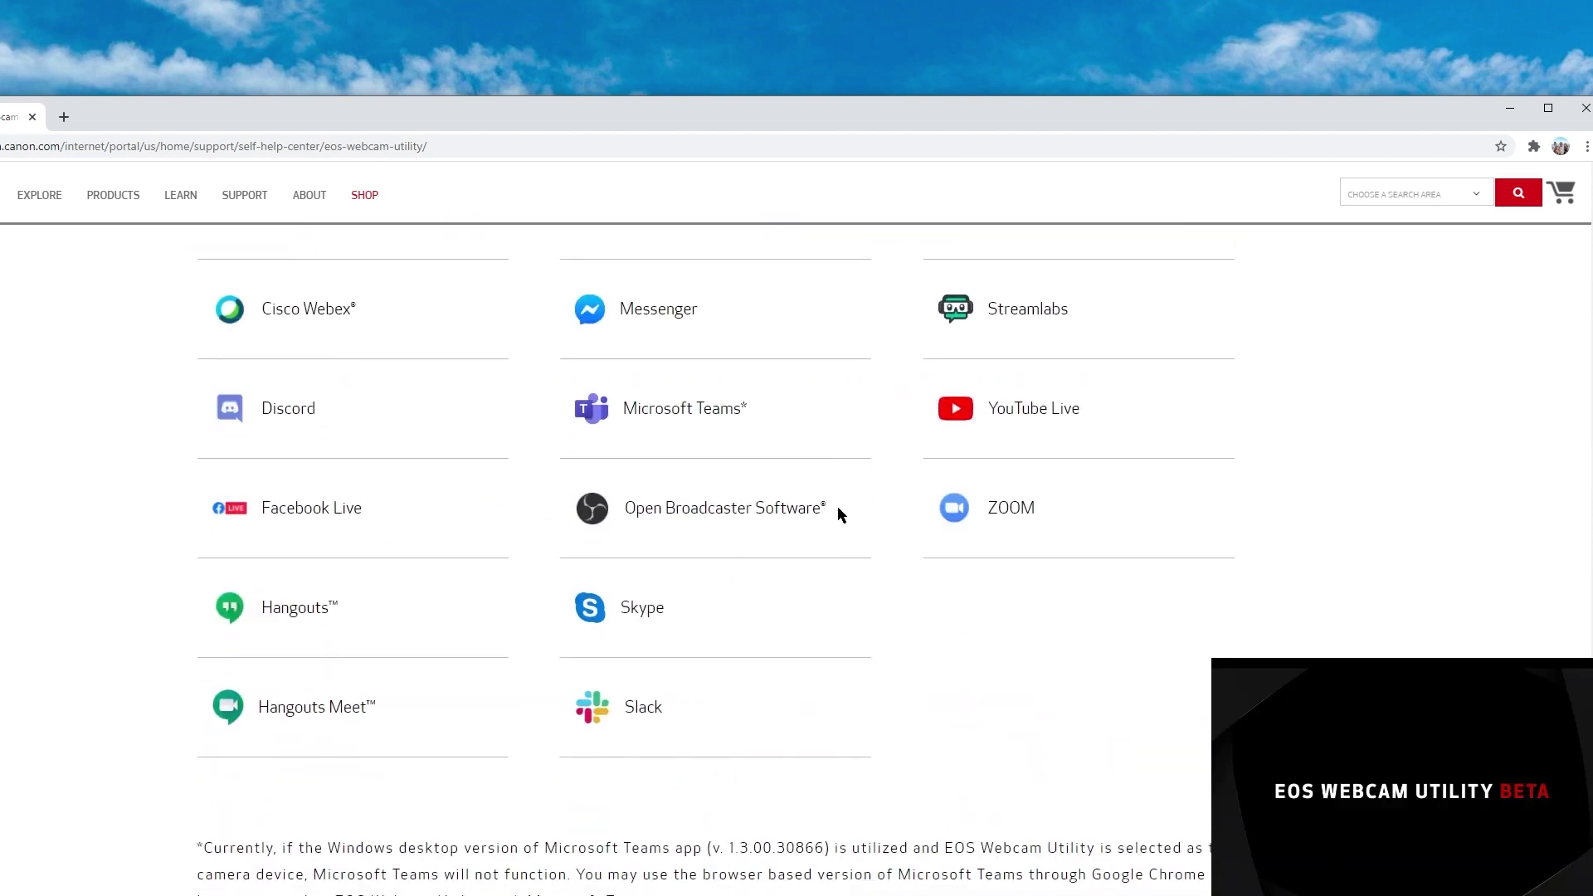
{"action": "scroll", "coordinate": [825, 510], "scroll_direction": "down", "scroll_amount": 4}
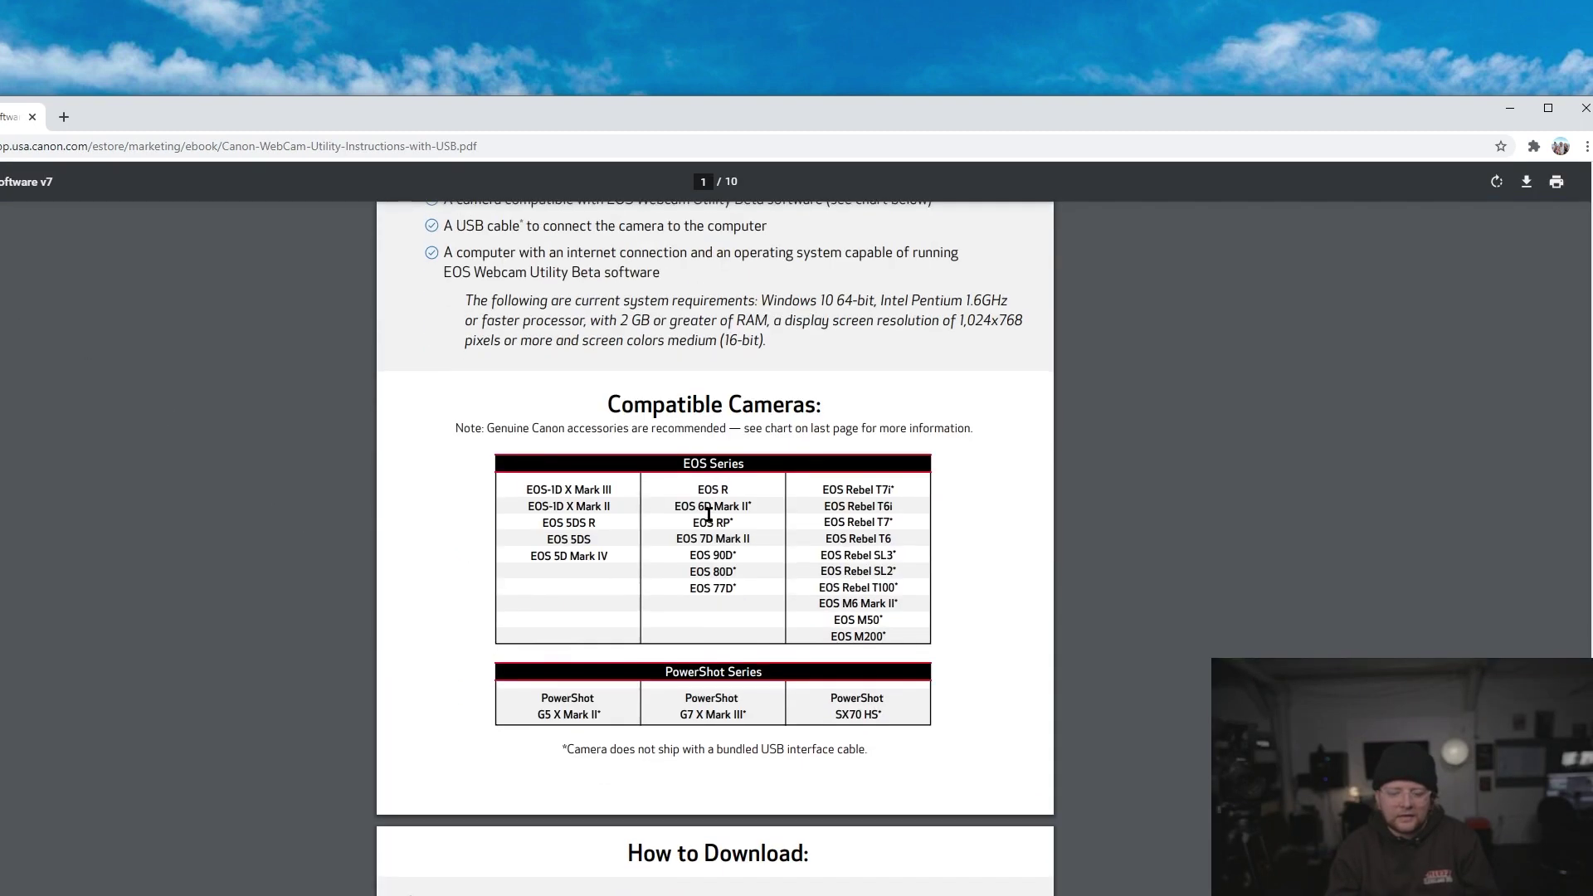
Return to the Google results and open the download.cnet.com page for the utility
{"action": "key", "text": "alt+Left"}
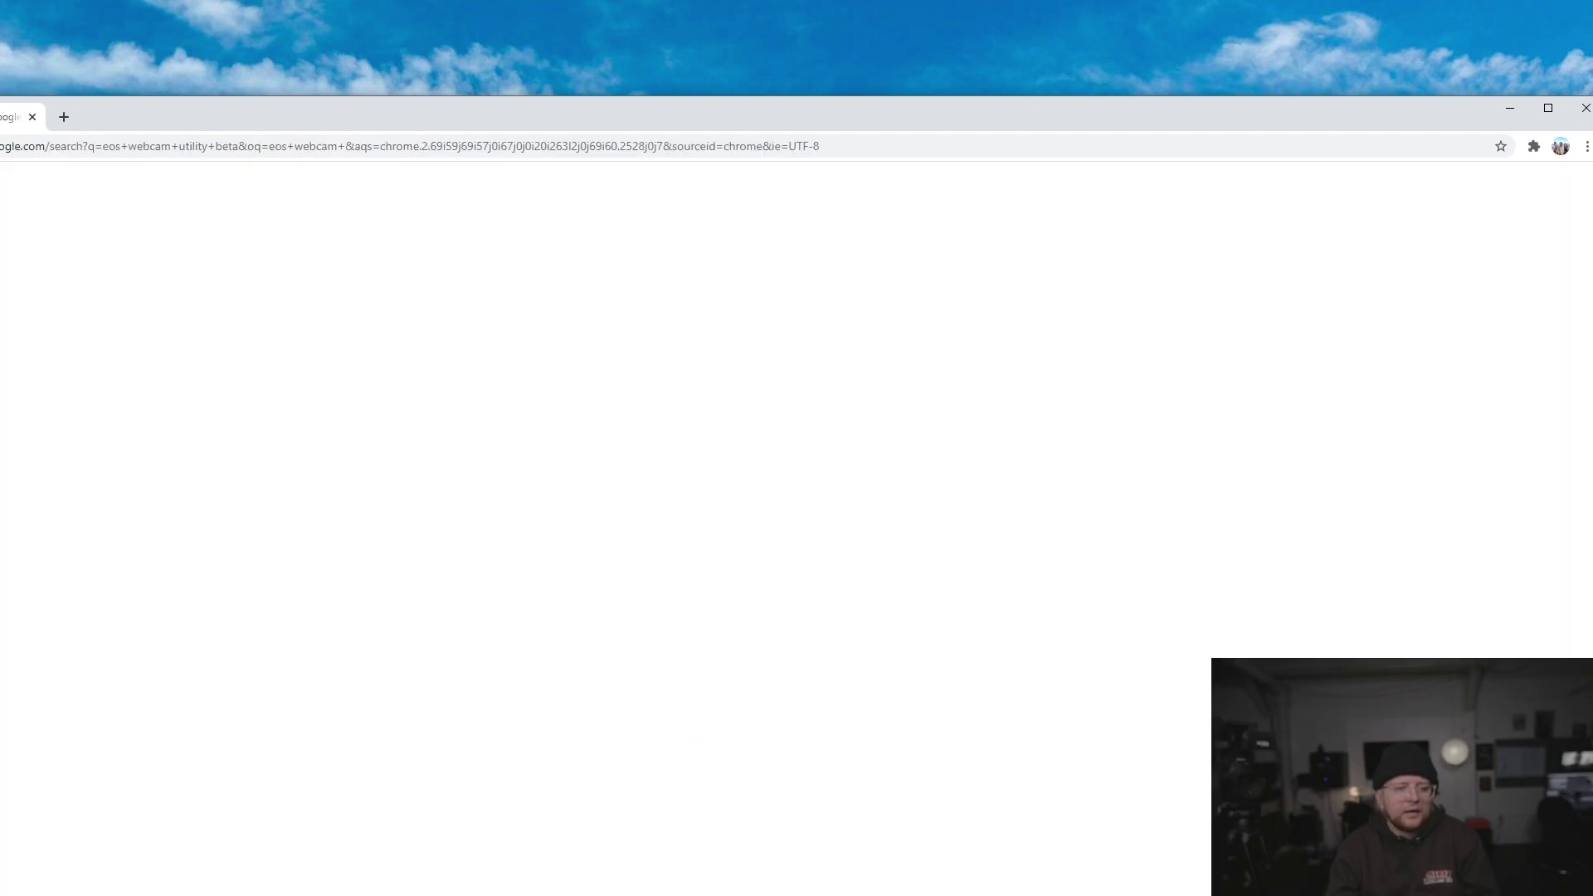
{"action": "scroll", "coordinate": [398, 497], "scroll_direction": "down", "scroll_amount": 3}
{"action": "scroll", "coordinate": [389, 538], "scroll_direction": "down", "scroll_amount": 5}
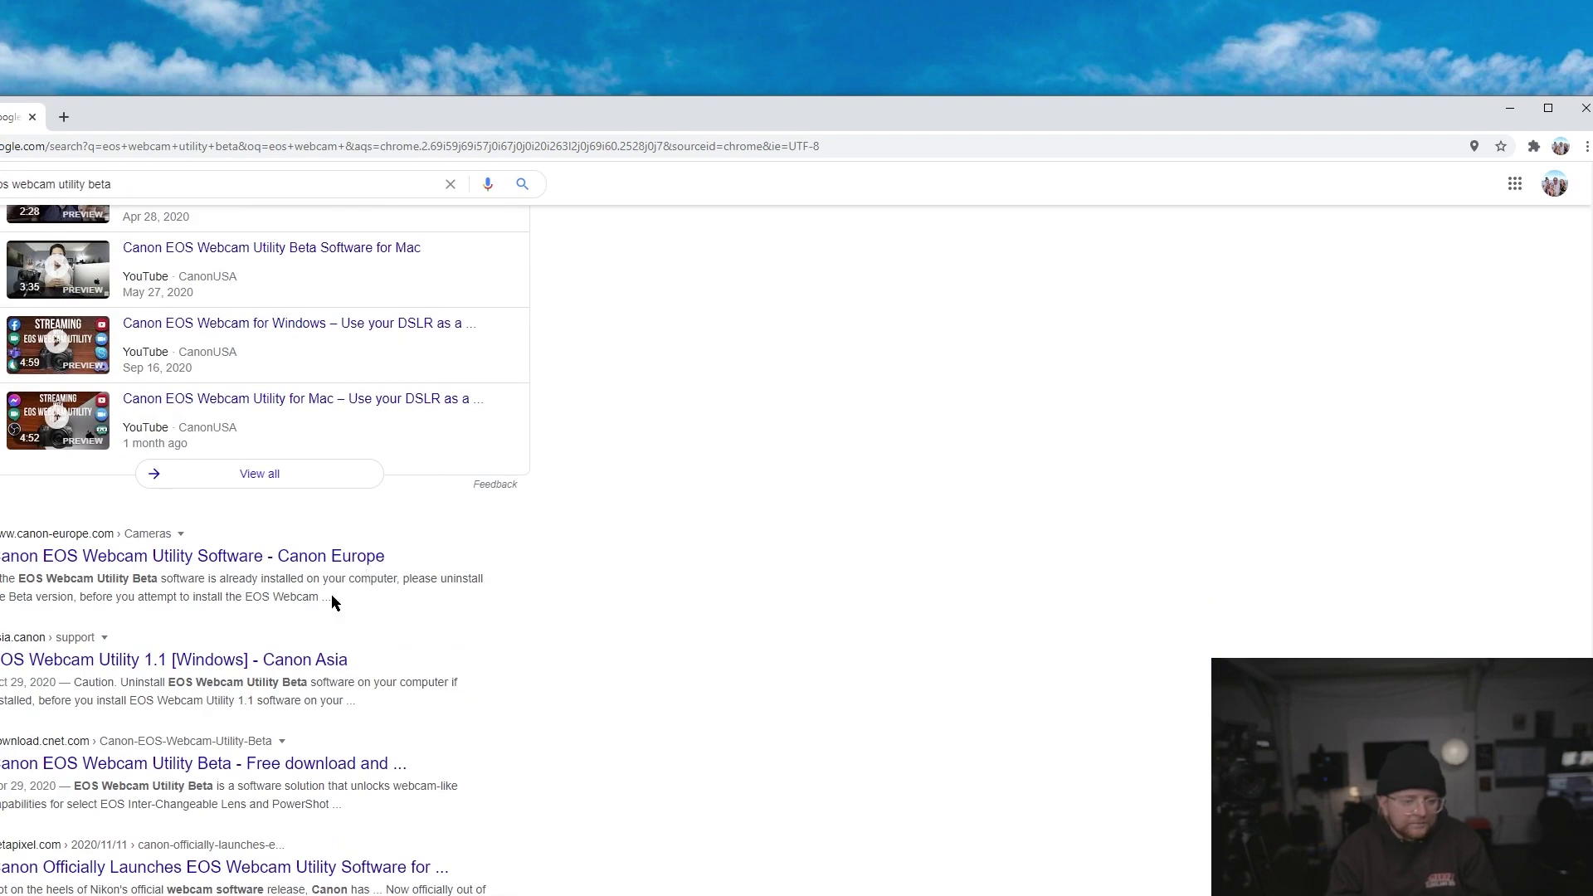
{"action": "scroll", "coordinate": [273, 597], "scroll_direction": "down", "scroll_amount": 3}
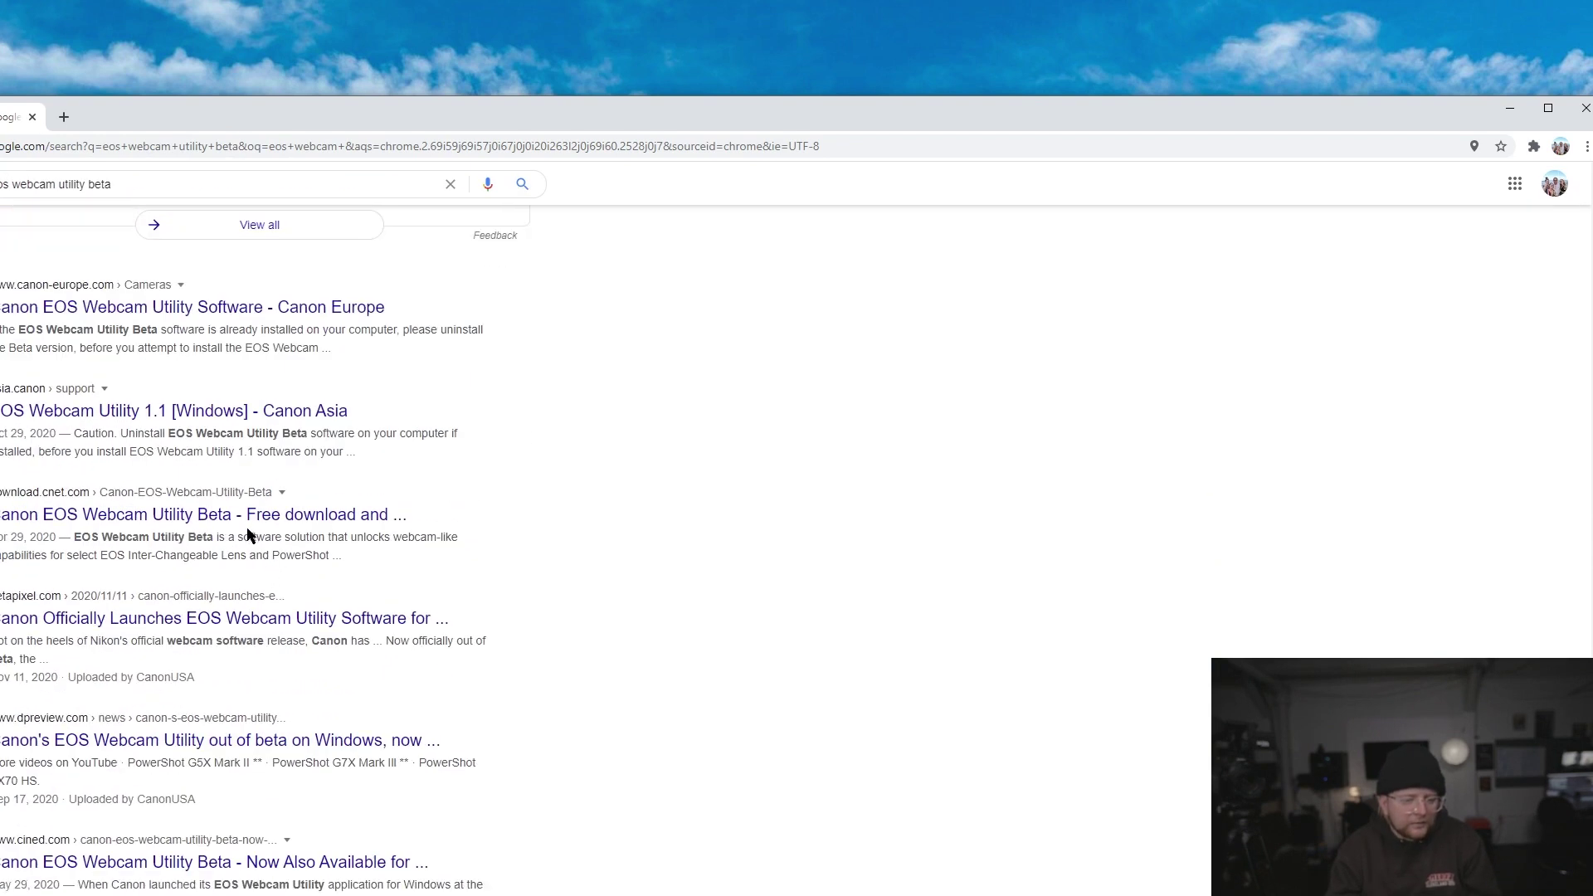
{"action": "left_click", "coordinate": [231, 512]}
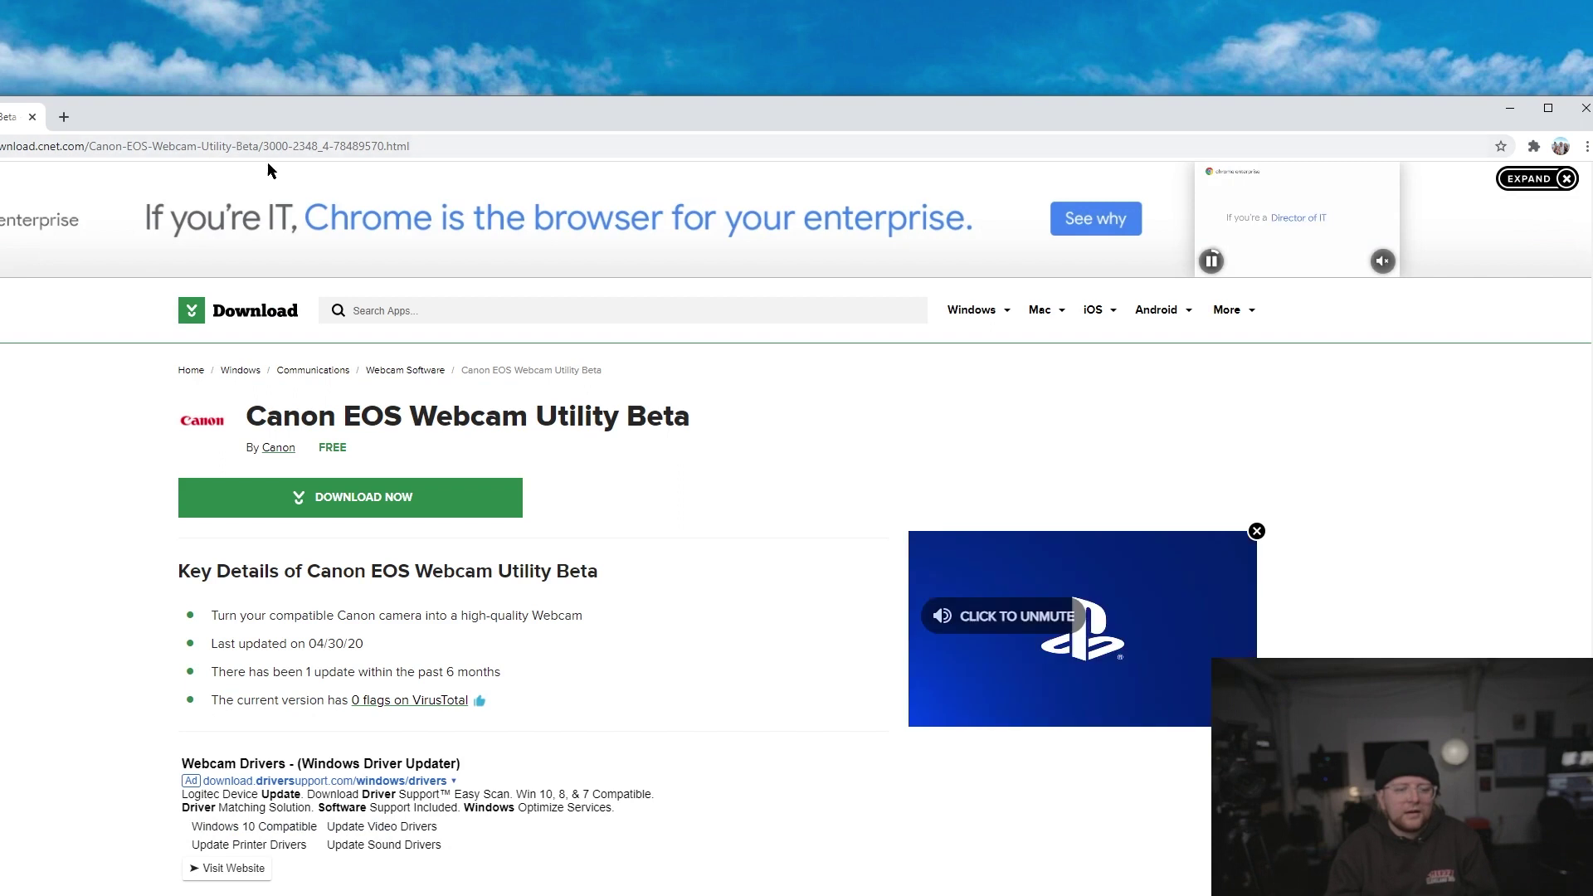
Start the Canon EOS Webcam Utility Beta download from CNET with DOWNLOAD NOW
{"action": "scroll", "coordinate": [444, 502], "scroll_direction": "down", "scroll_amount": 3}
{"action": "scroll", "coordinate": [440, 508], "scroll_direction": "up", "scroll_amount": 3}
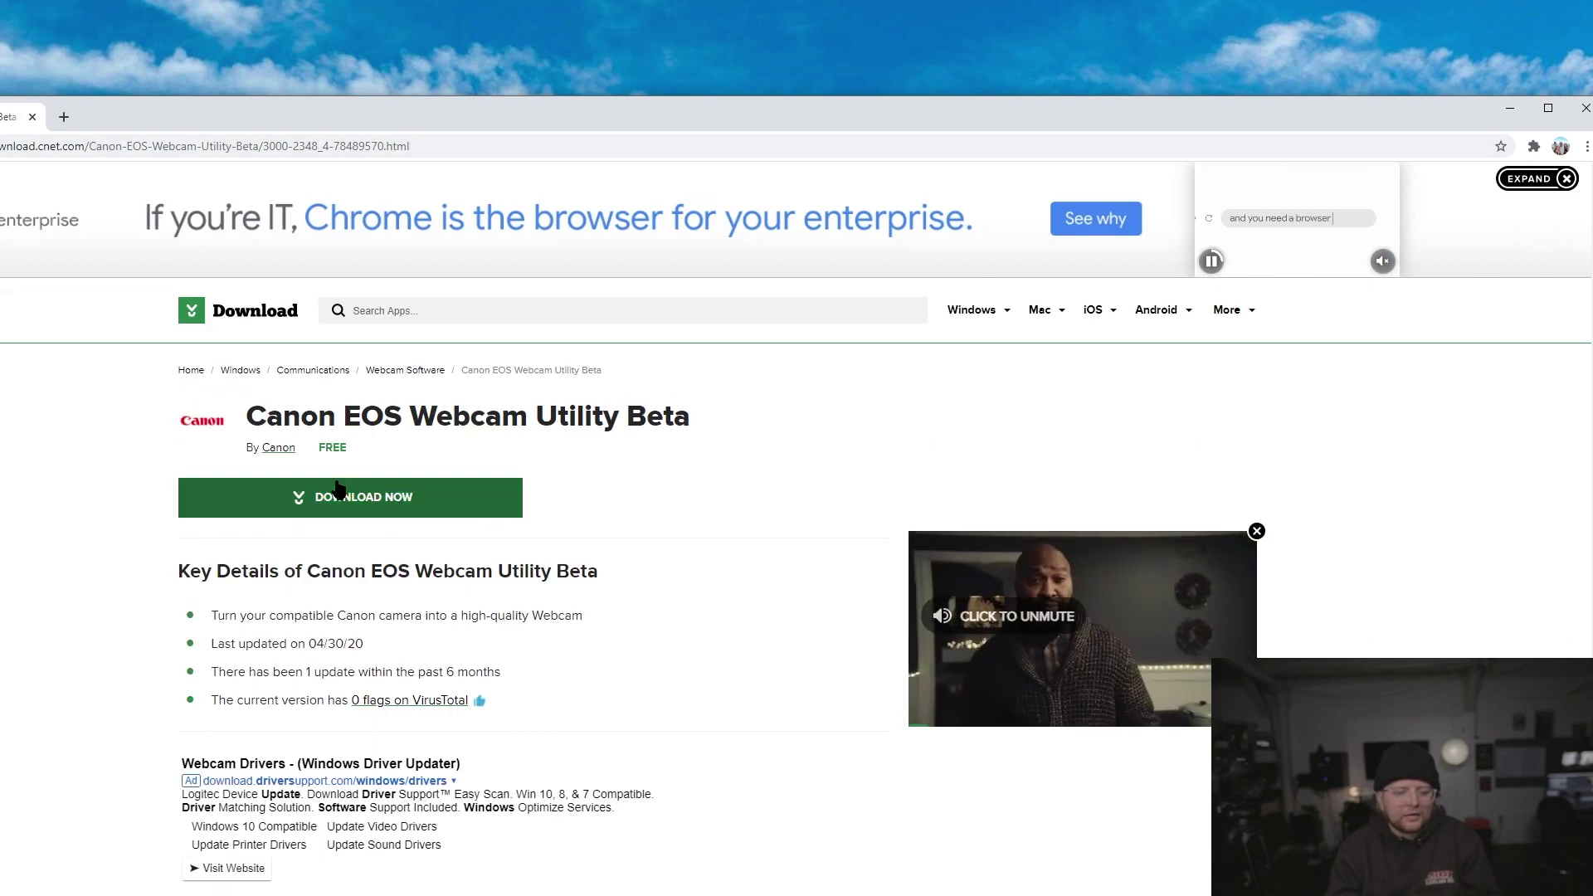
{"action": "left_click", "coordinate": [263, 504]}
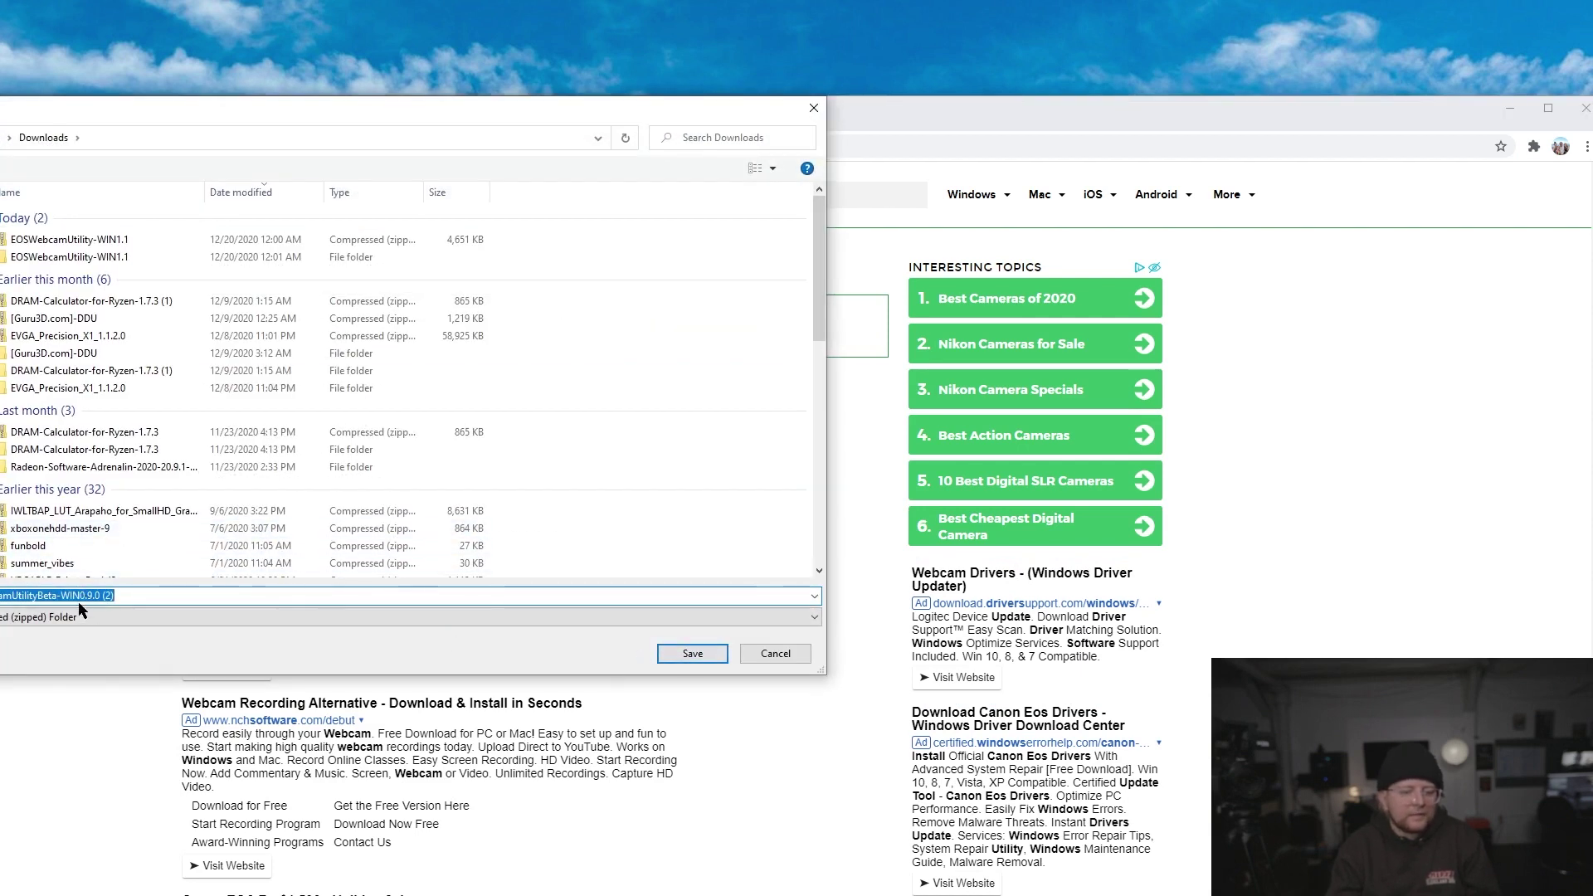
Save the EOSWebcamUtilityBeta-WIN0.9.0 zip to Downloads, check its installer, then dismiss Explorer and the video ad
{"action": "left_click", "coordinate": [697, 655]}
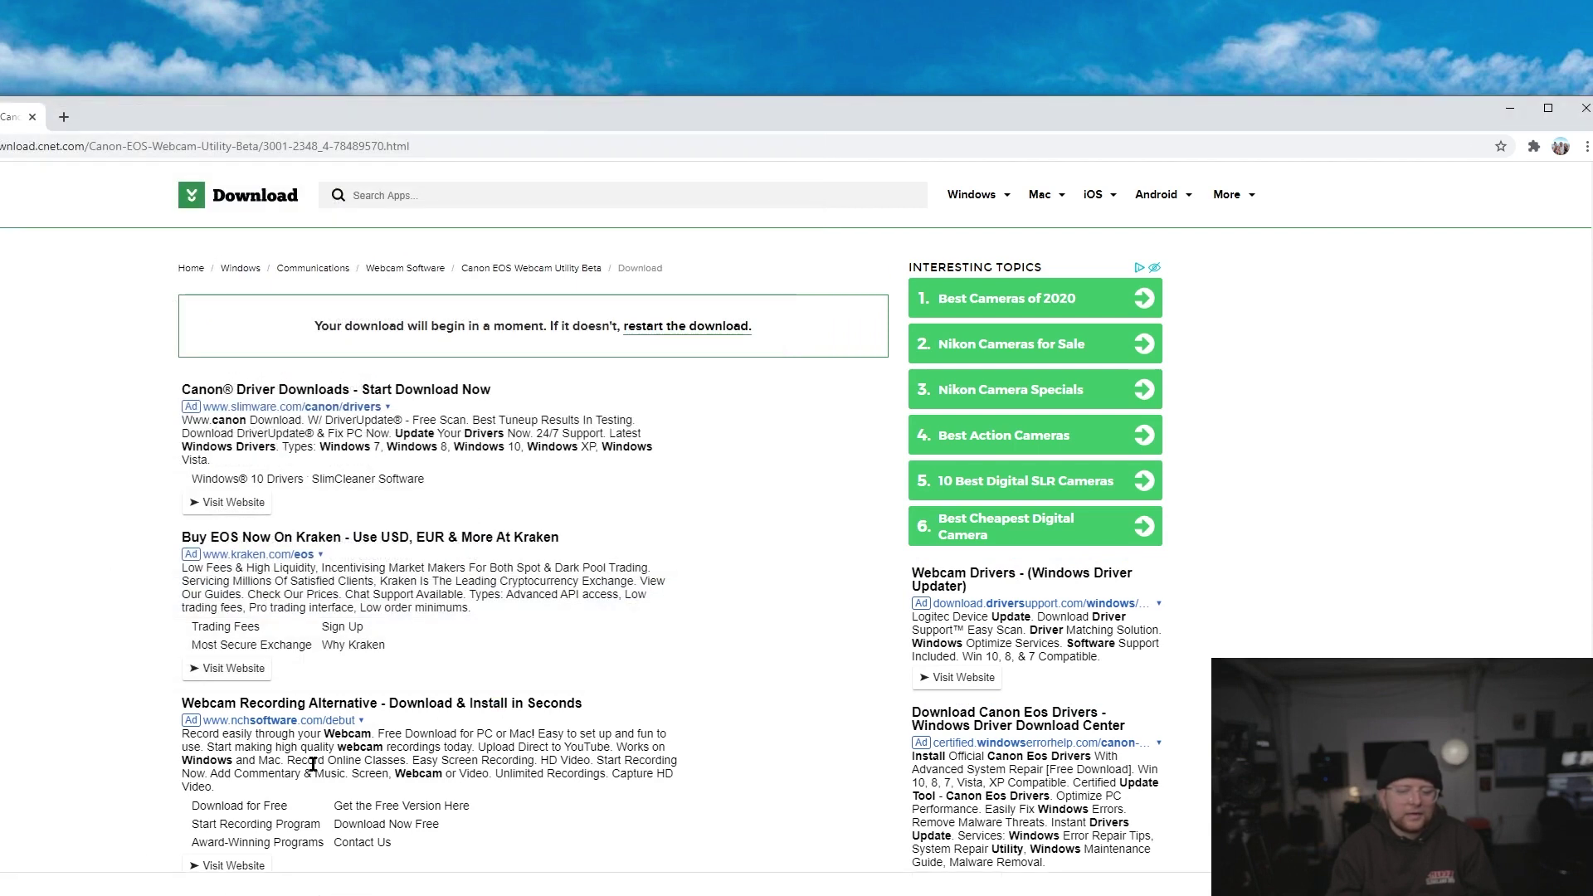
{"action": "left_click", "coordinate": [25, 884]}
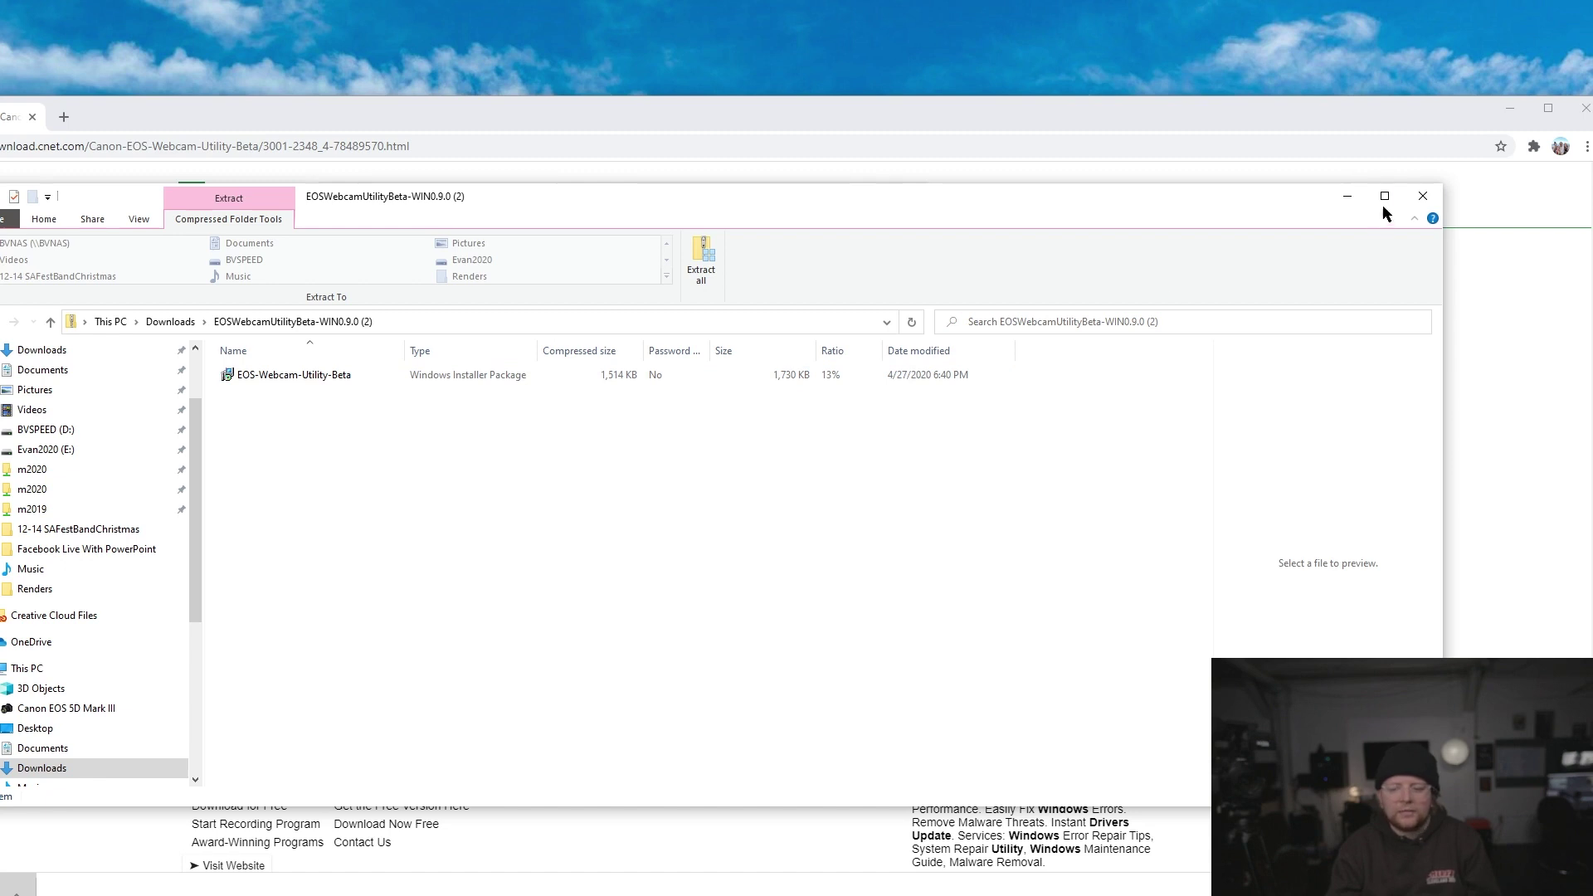
{"action": "left_click", "coordinate": [1410, 203]}
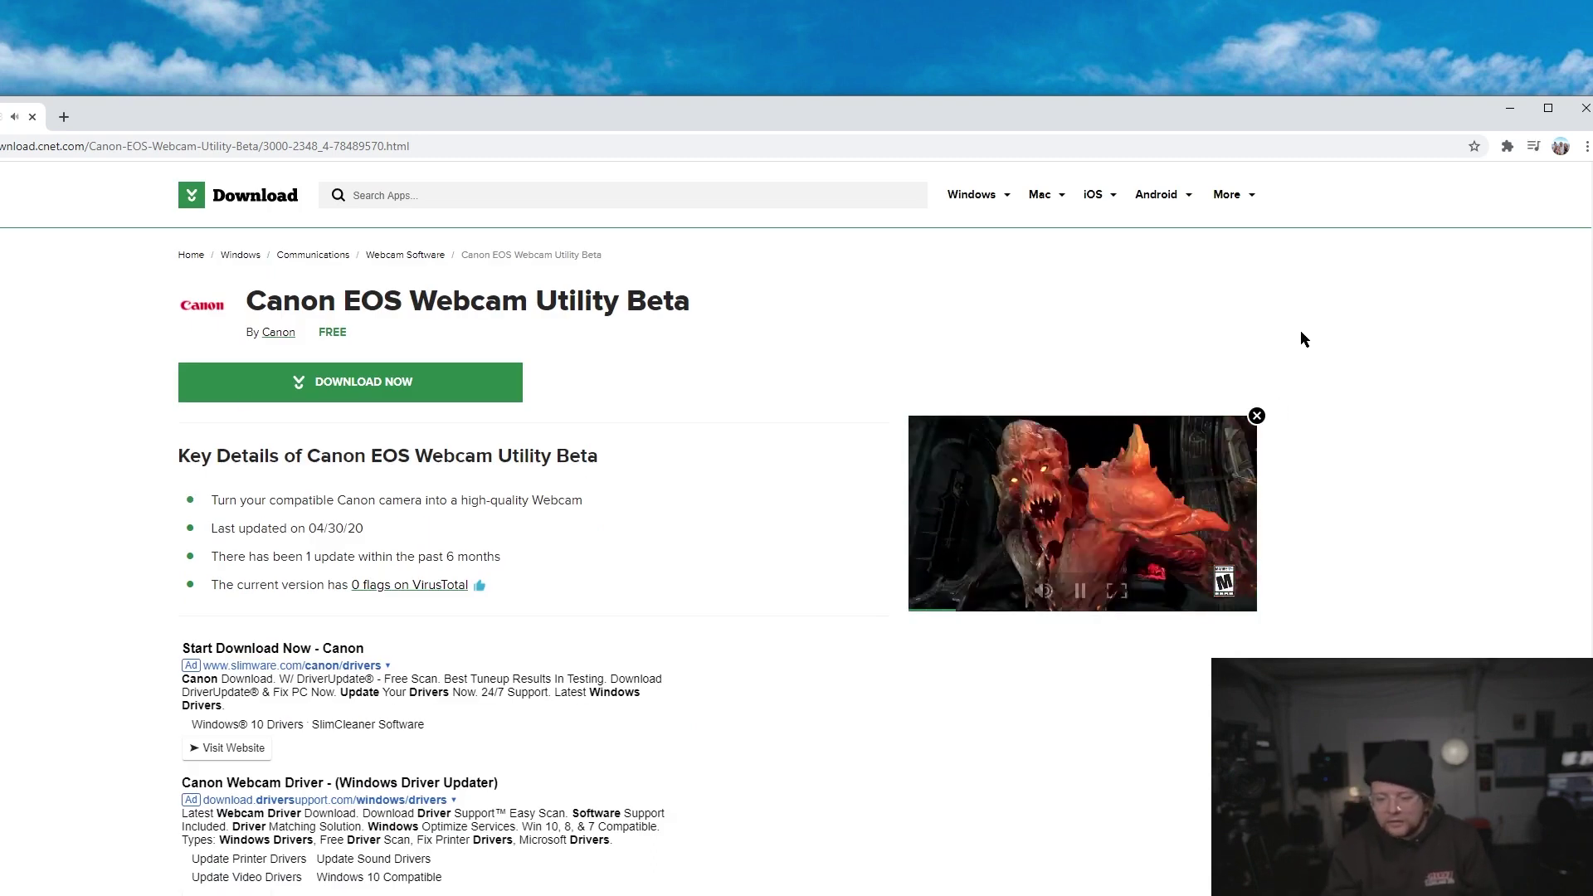
{"action": "left_click", "coordinate": [1257, 415]}
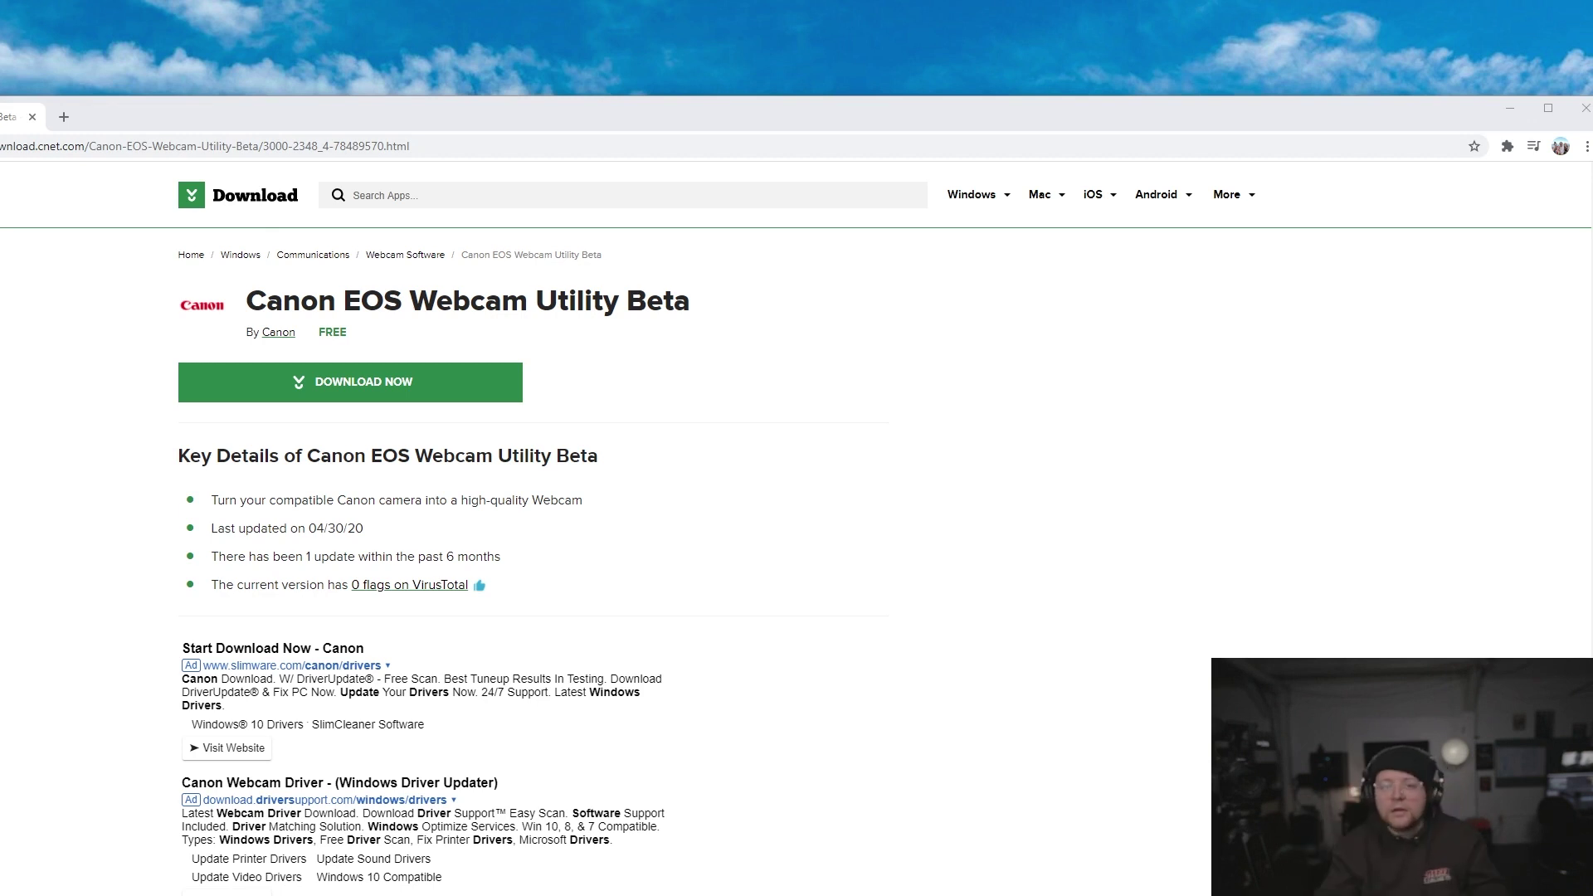
{"action": "left_click", "coordinate": [168, 146]}
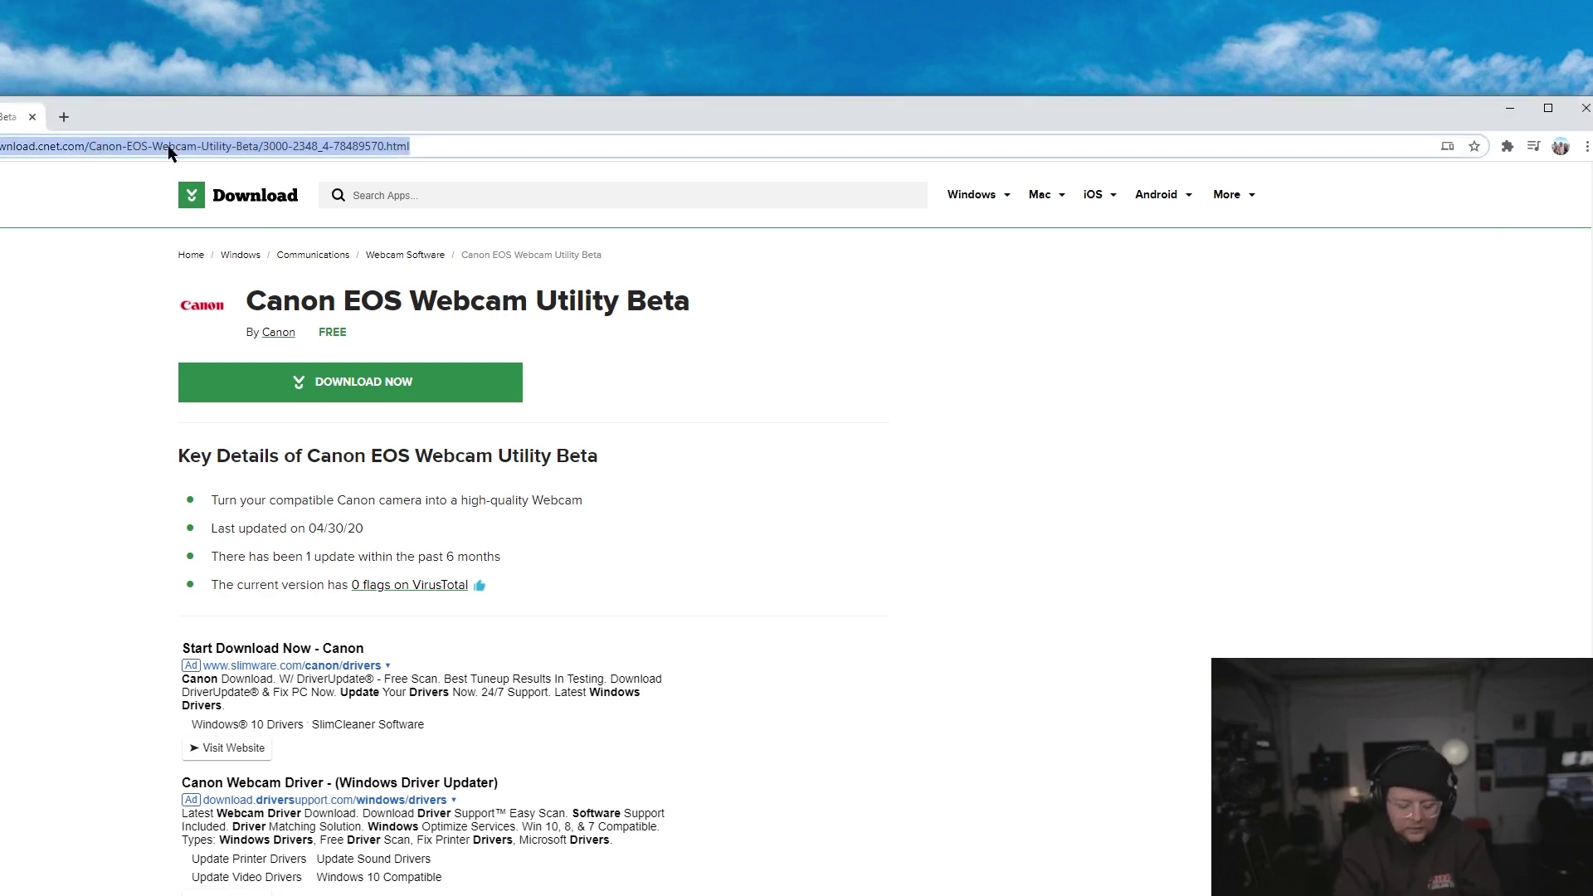
Go to youtube.com and search for 'eos webcam utility'
{"action": "type", "text": "youtube.com"}
{"action": "key", "text": "Return"}
{"action": "left_click", "coordinate": [588, 185]}
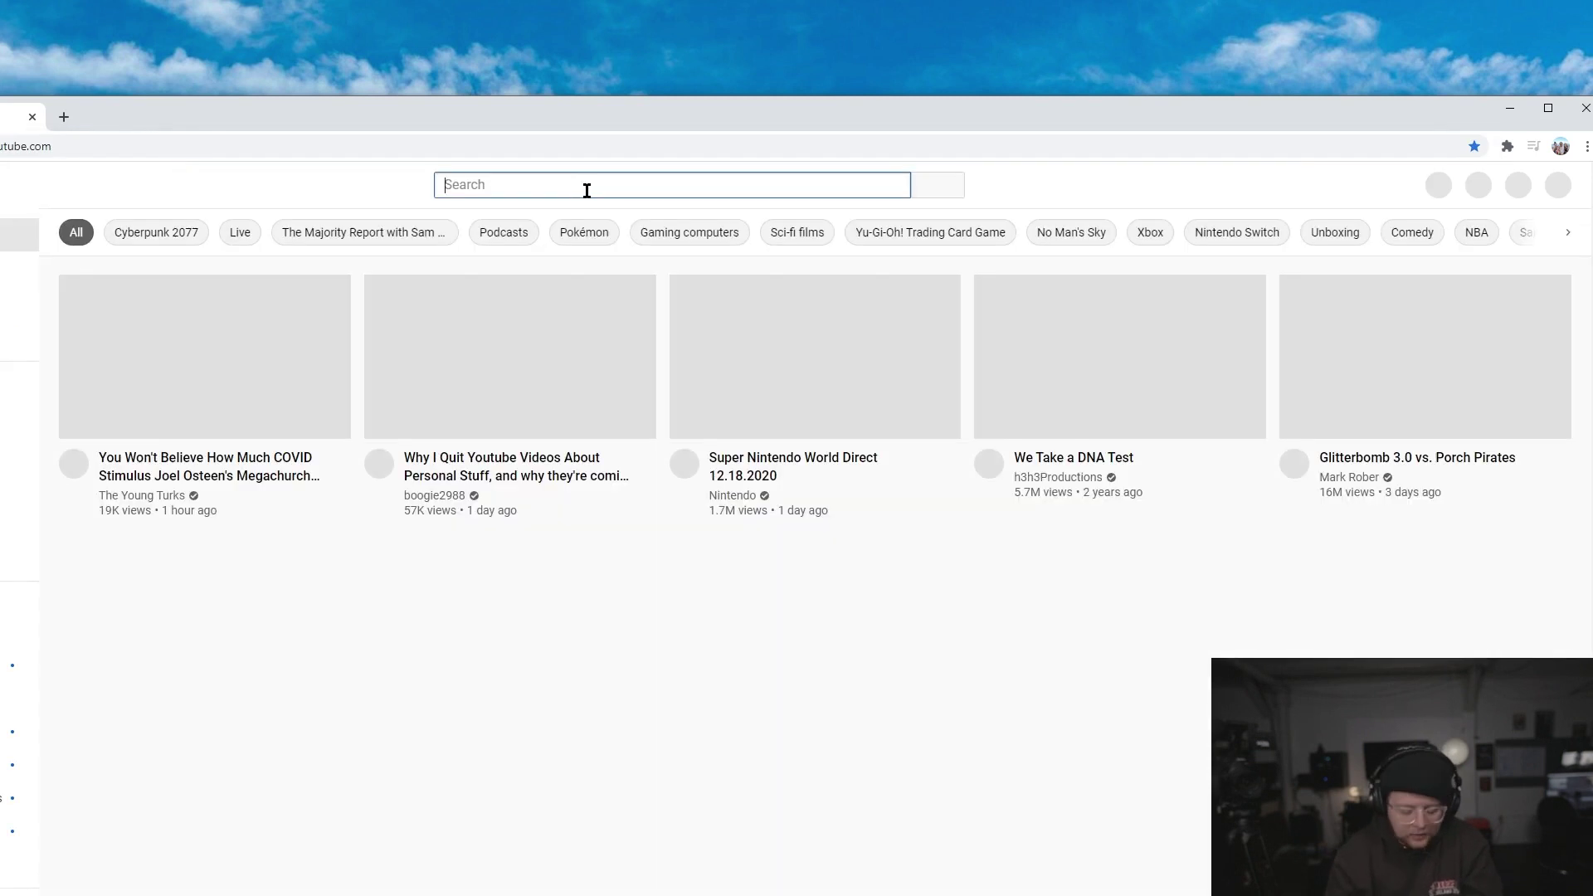
{"action": "type", "text": "eos we"}
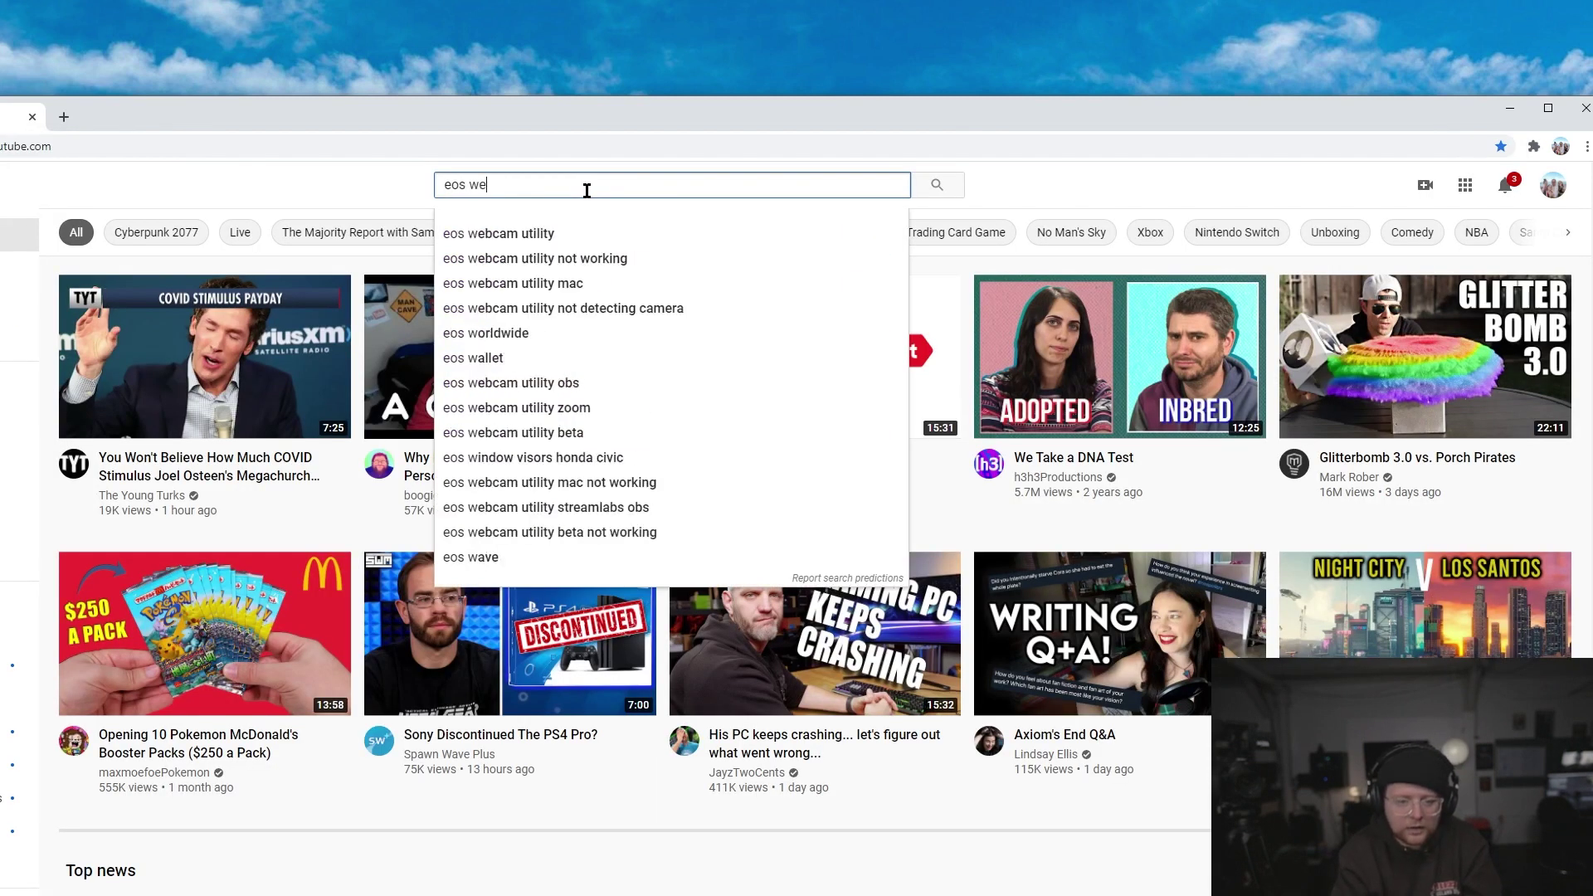
{"action": "type", "text": "bcam u"}
{"action": "key", "text": "Down"}
{"action": "key", "text": "Return"}
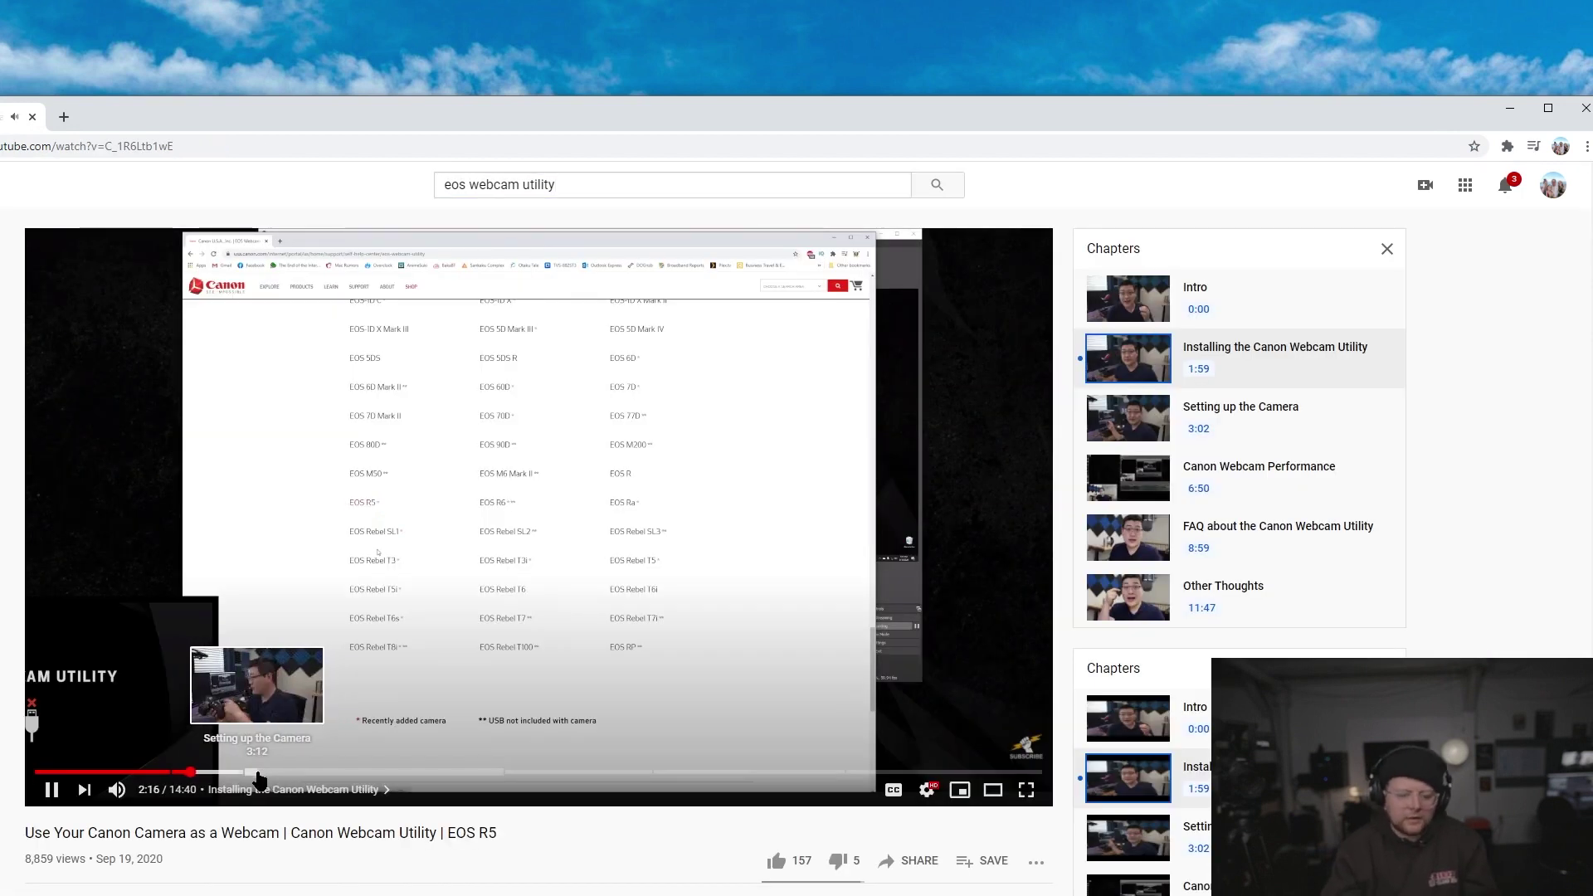
Skip the Canon Webcam Utility video to its Setting up the Camera chapter and pause at 6:23
{"action": "left_click", "coordinate": [262, 774]}
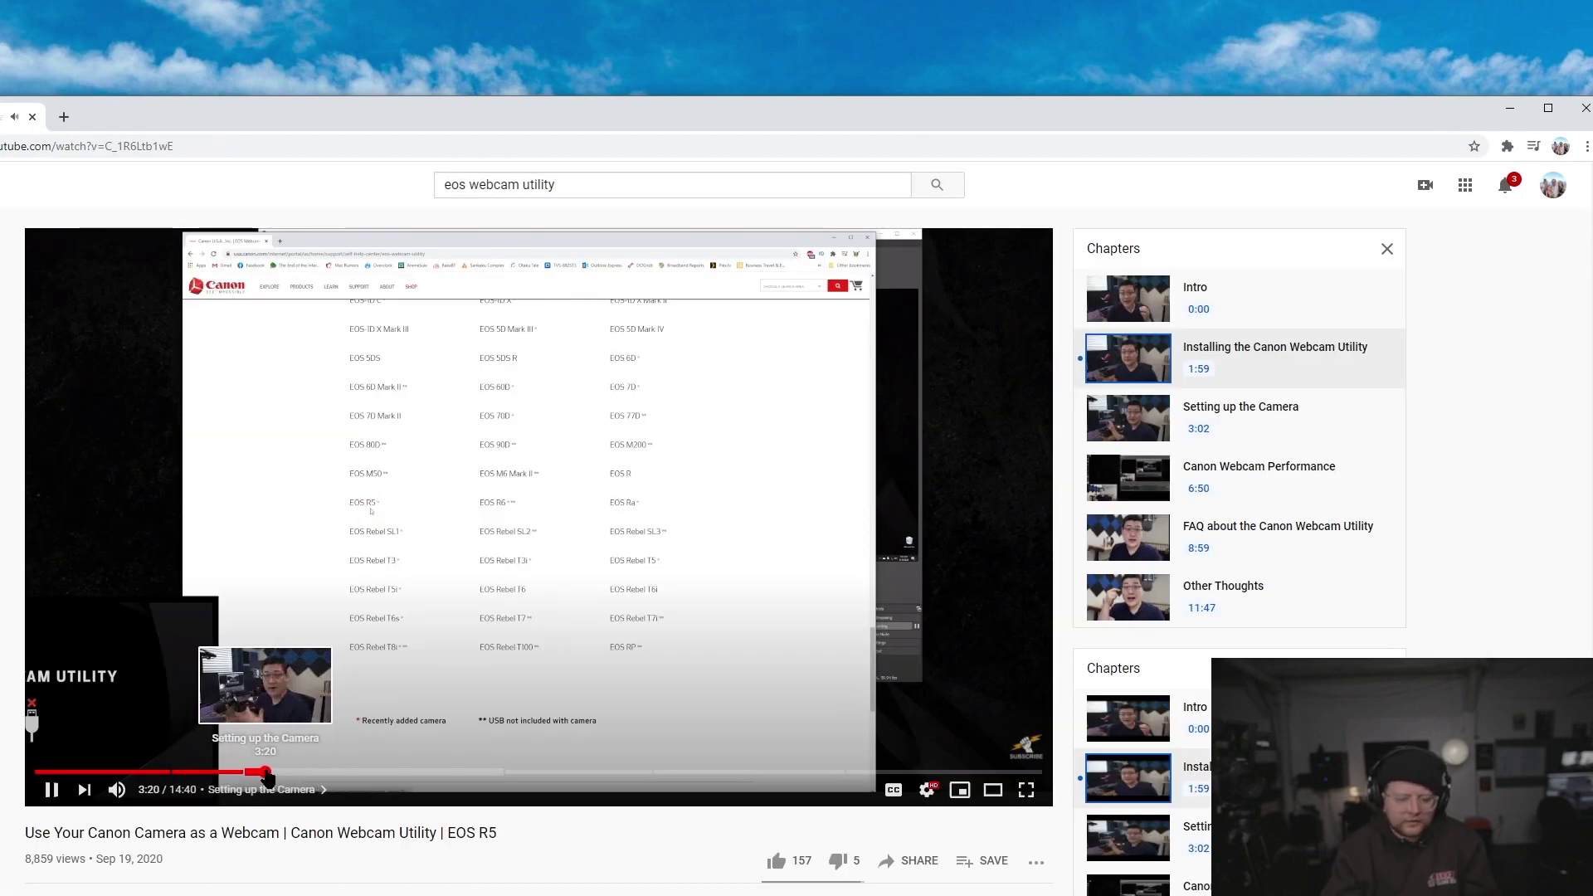
{"action": "left_click", "coordinate": [348, 772]}
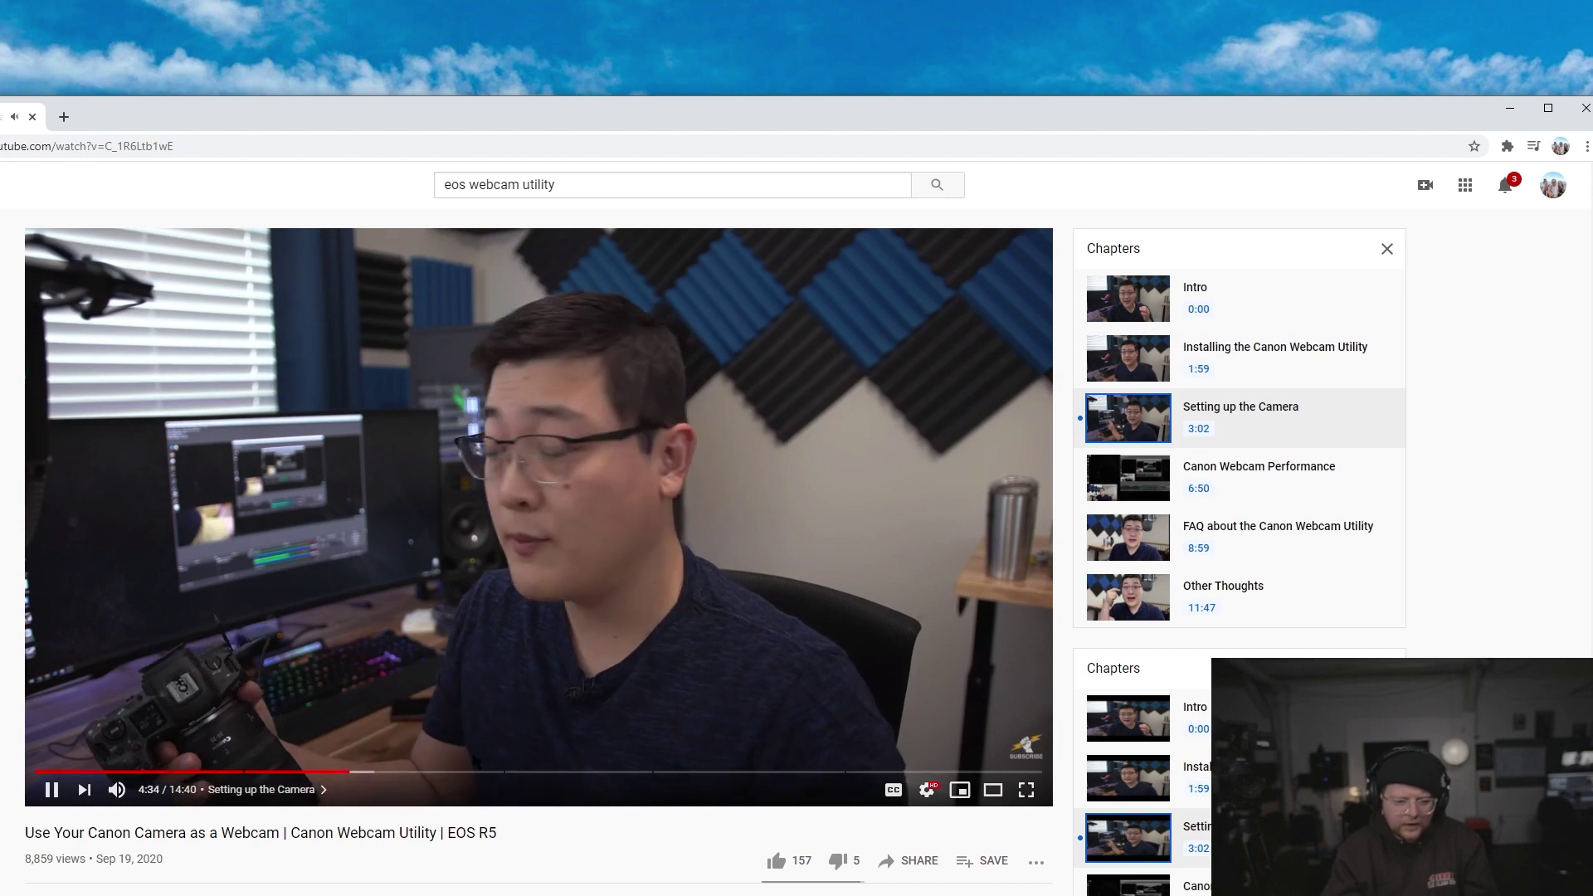
{"action": "left_click", "coordinate": [416, 772]}
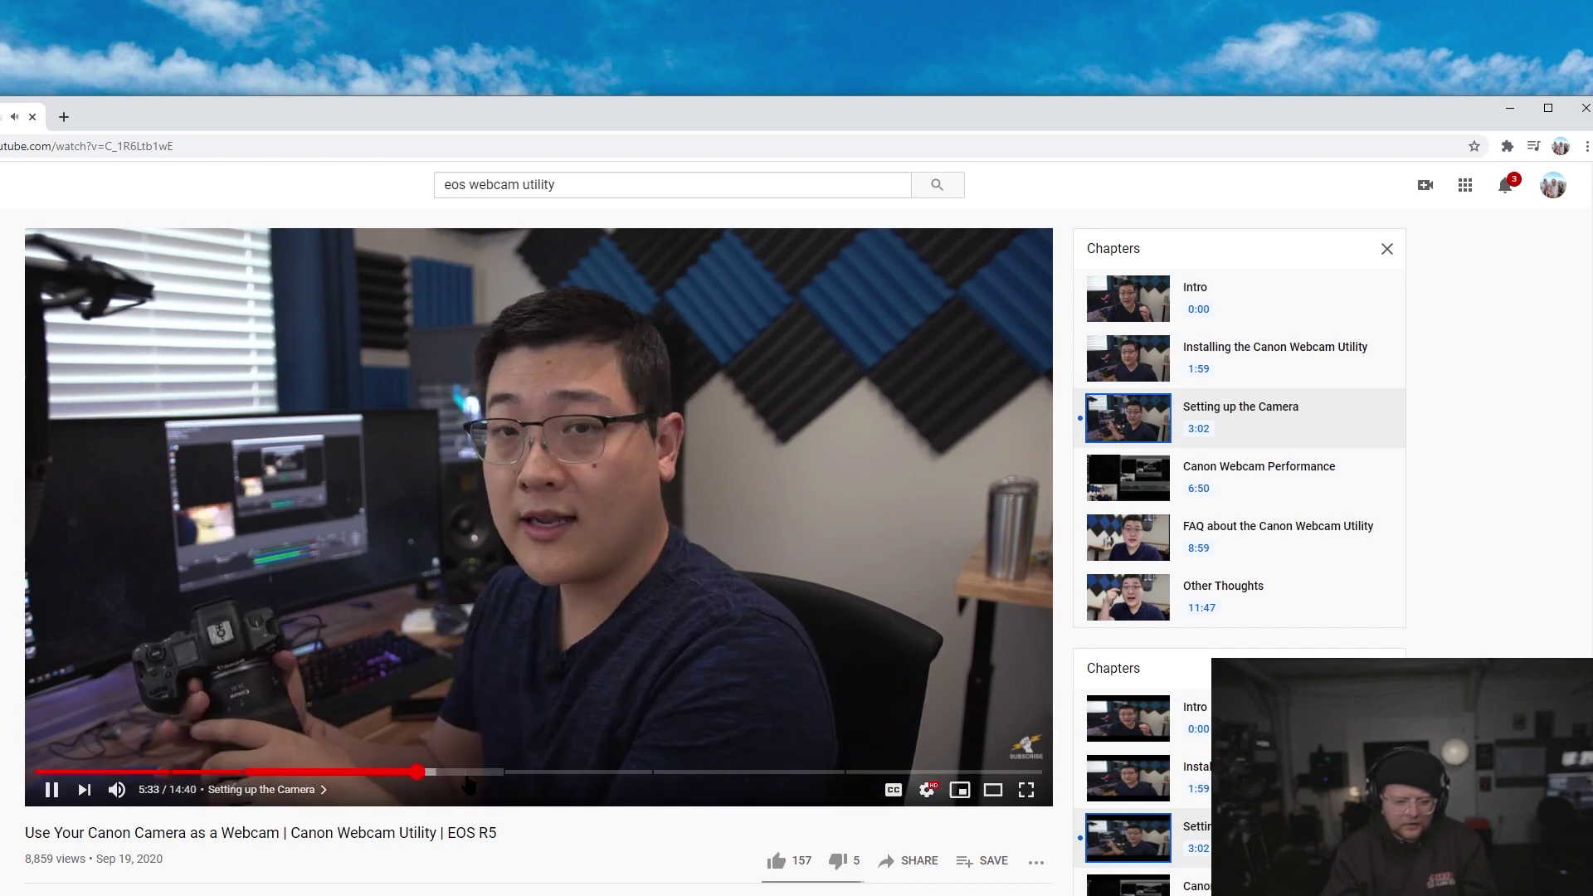
{"action": "left_click", "coordinate": [470, 773]}
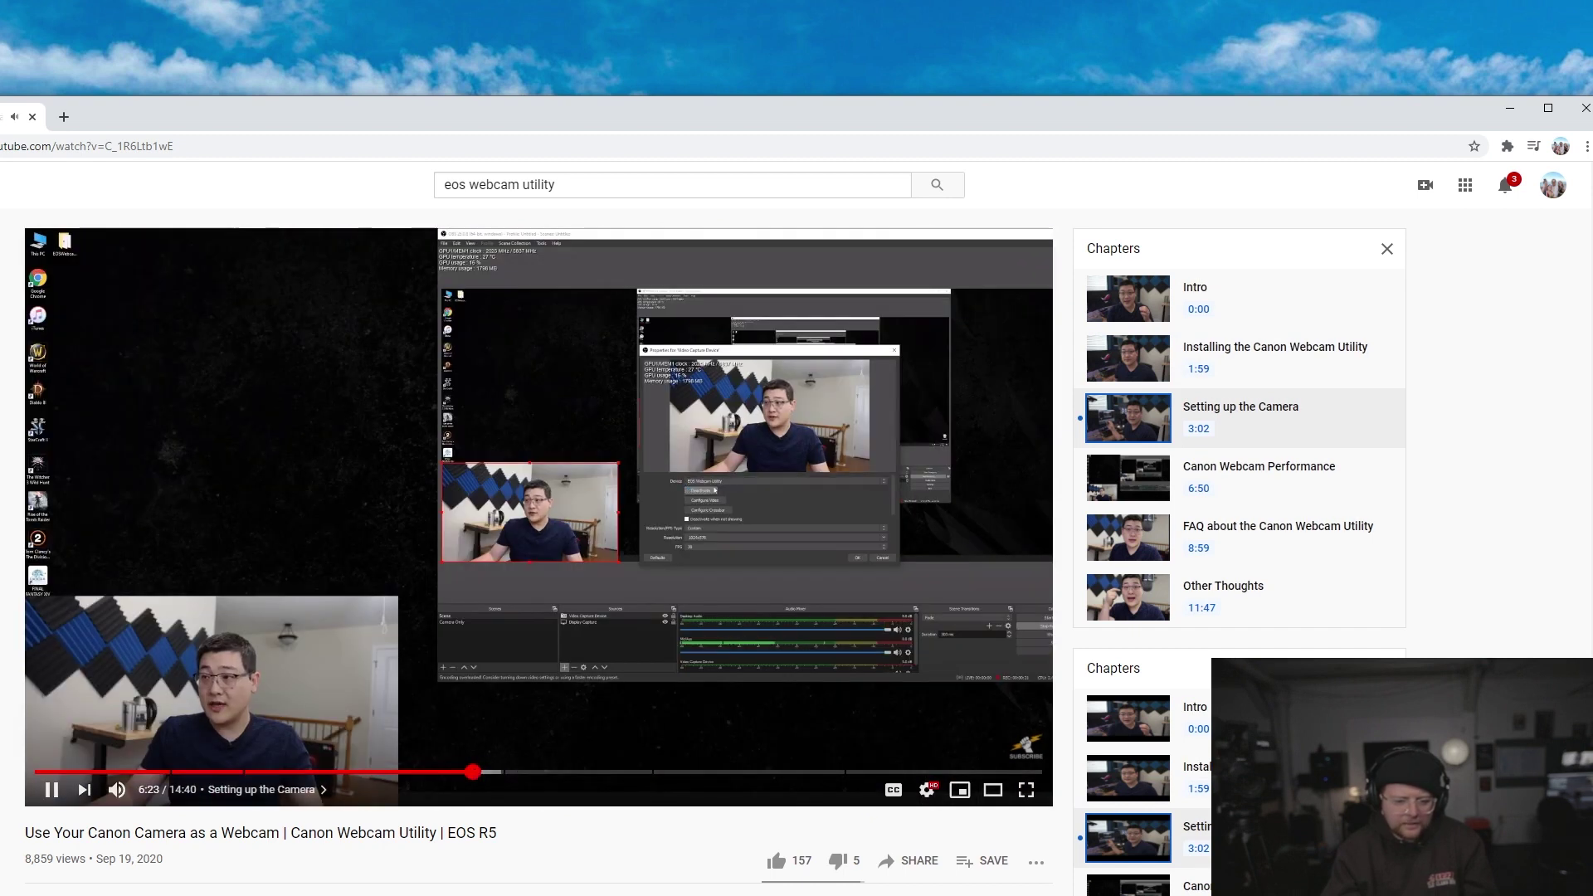
{"action": "left_click", "coordinate": [448, 659]}
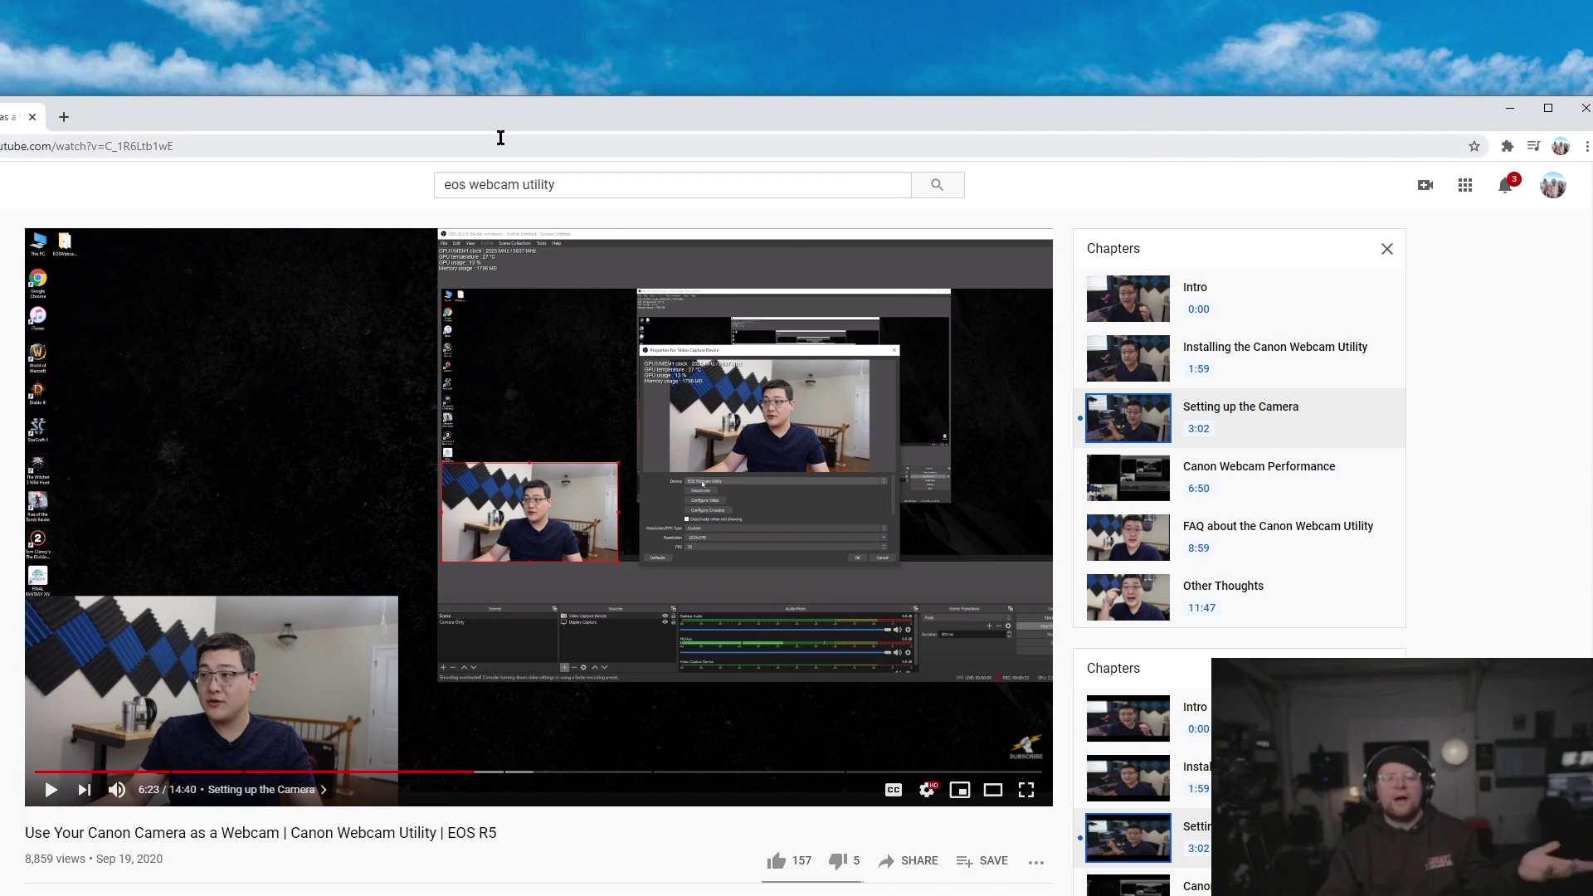
{"action": "left_click", "coordinate": [64, 117]}
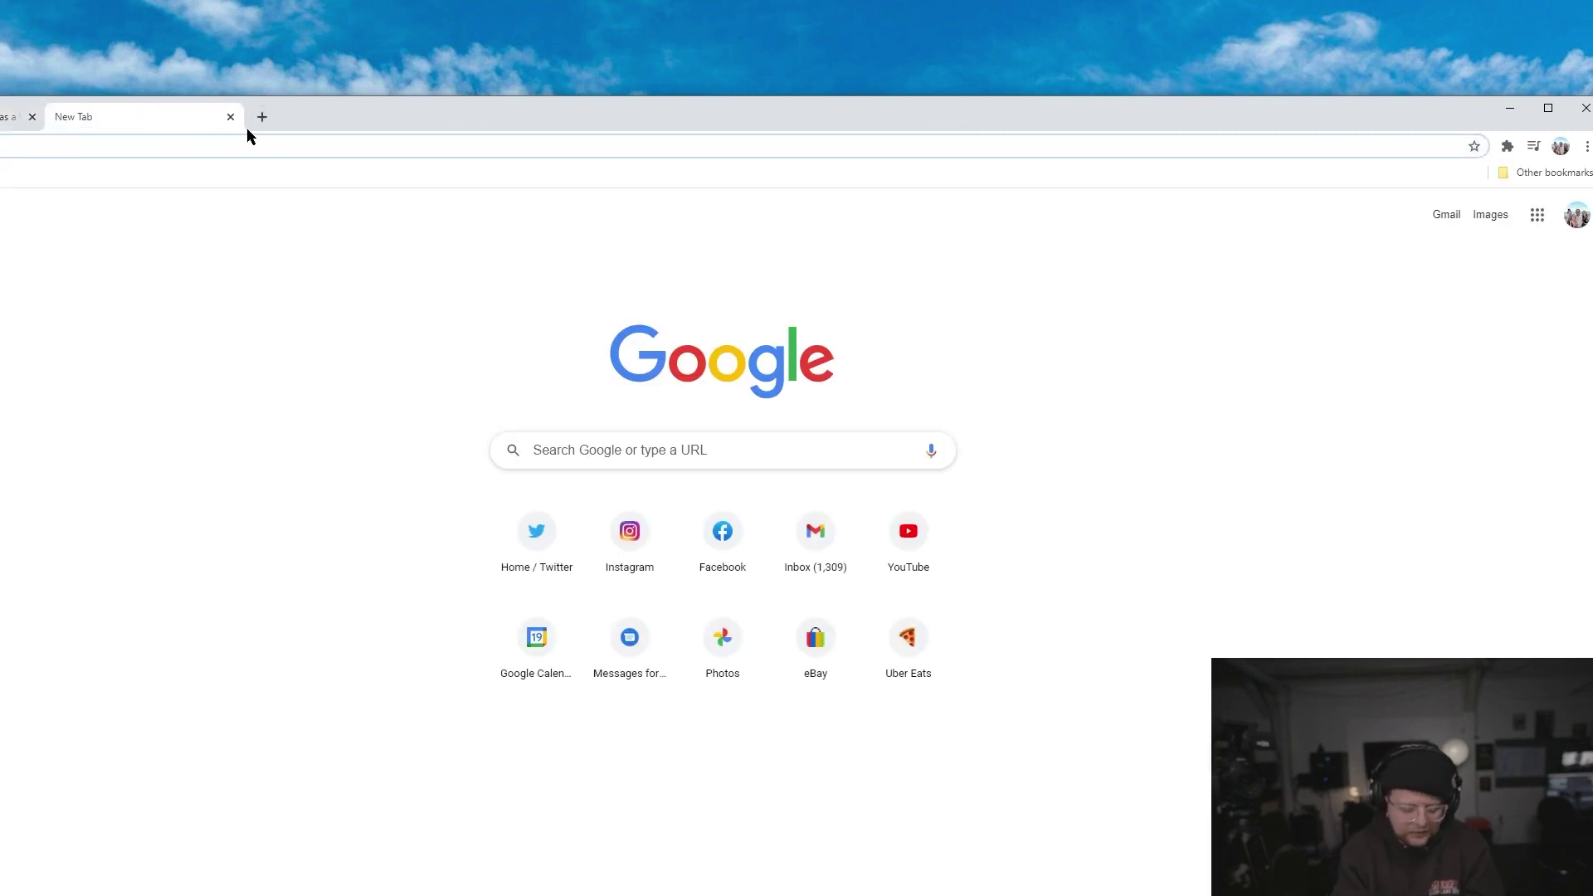
Search 'eos webcam' in the new tab and open the download.cnet.com result for the utility
{"action": "type", "text": "eos webcam utility beta"}
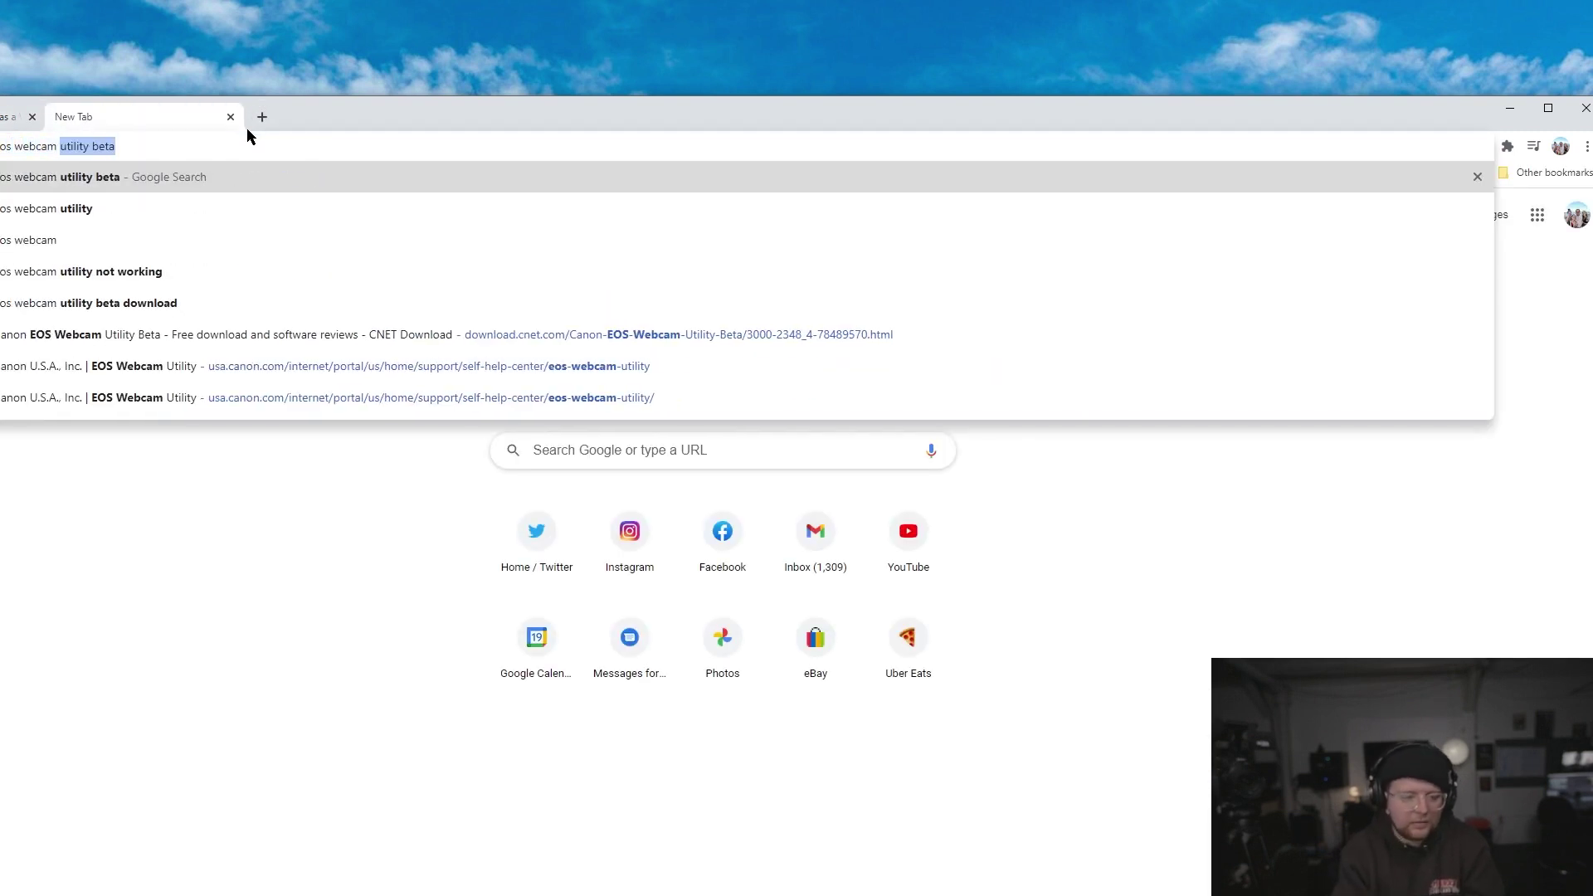
{"action": "key", "text": "Return"}
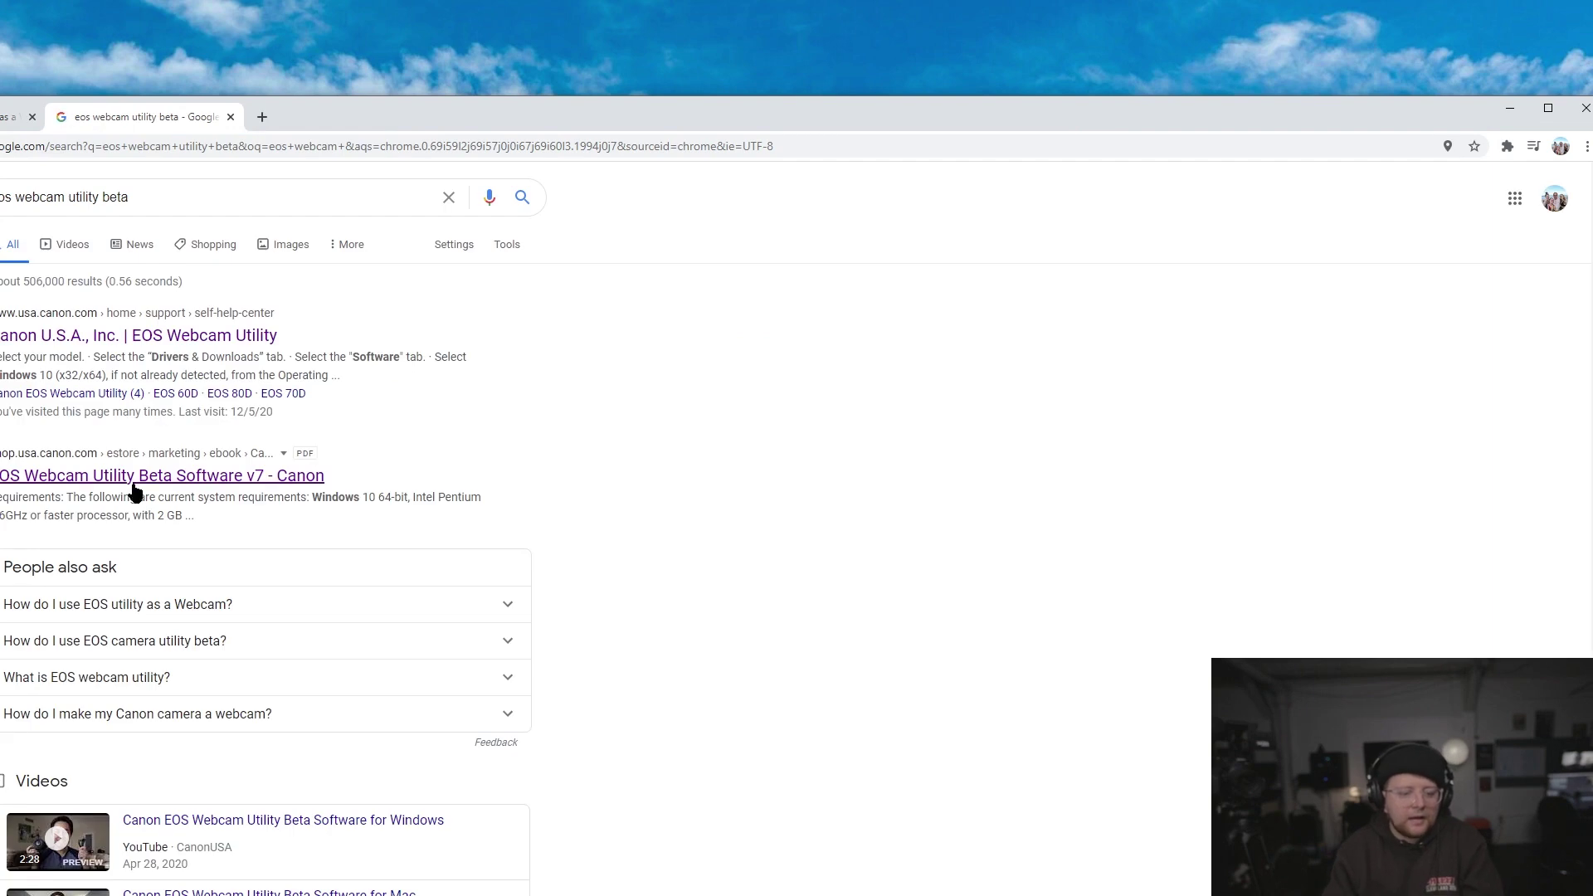
{"action": "scroll", "coordinate": [135, 493], "scroll_direction": "down", "scroll_amount": 10}
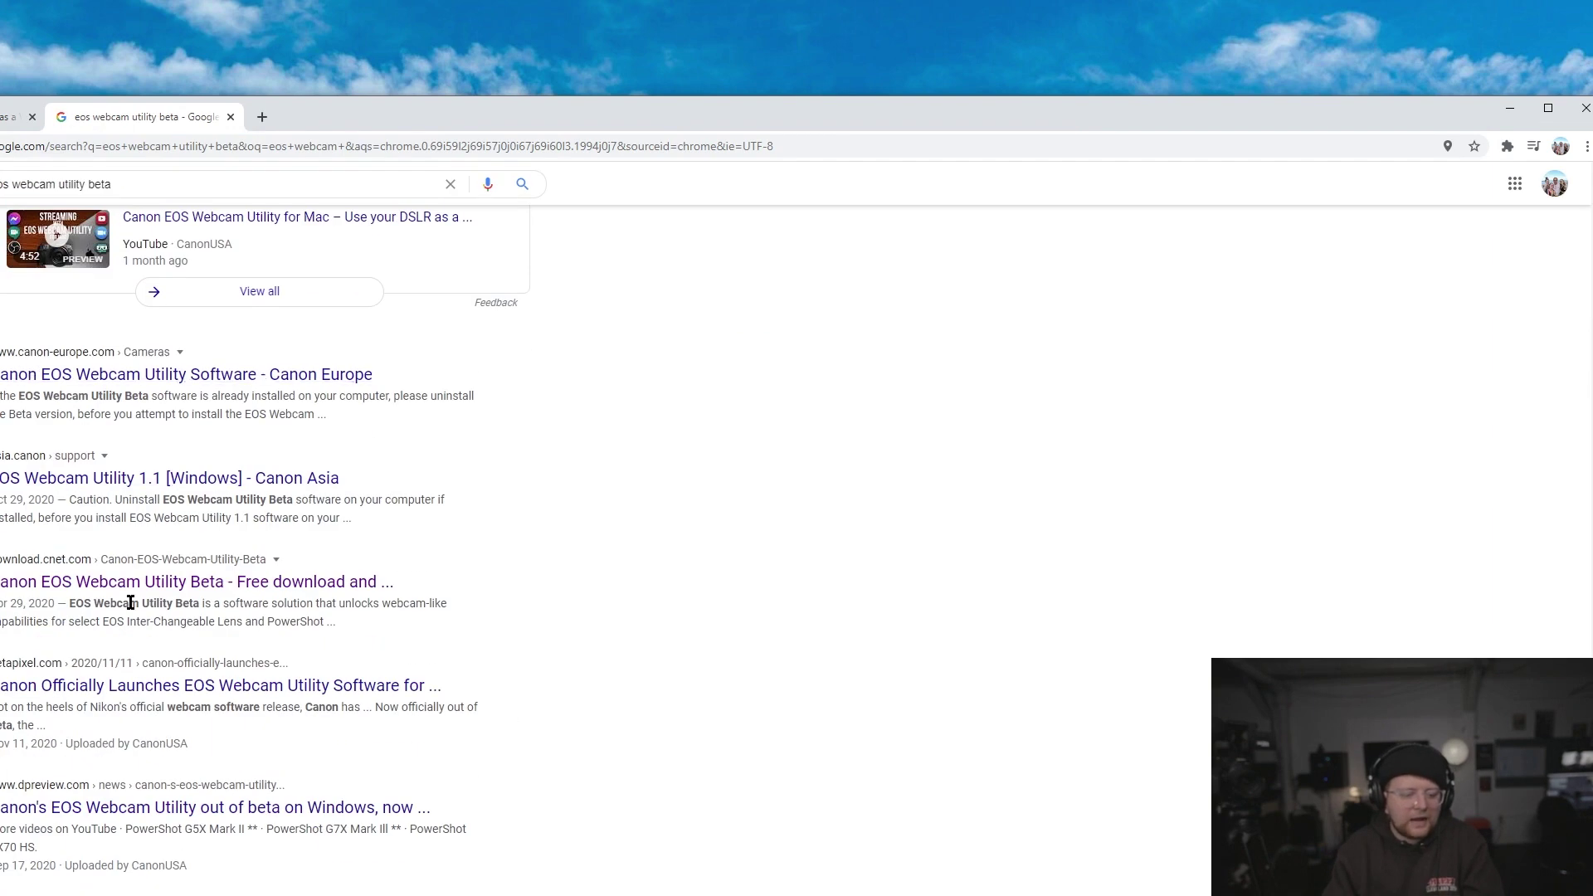
{"action": "left_click", "coordinate": [108, 587]}
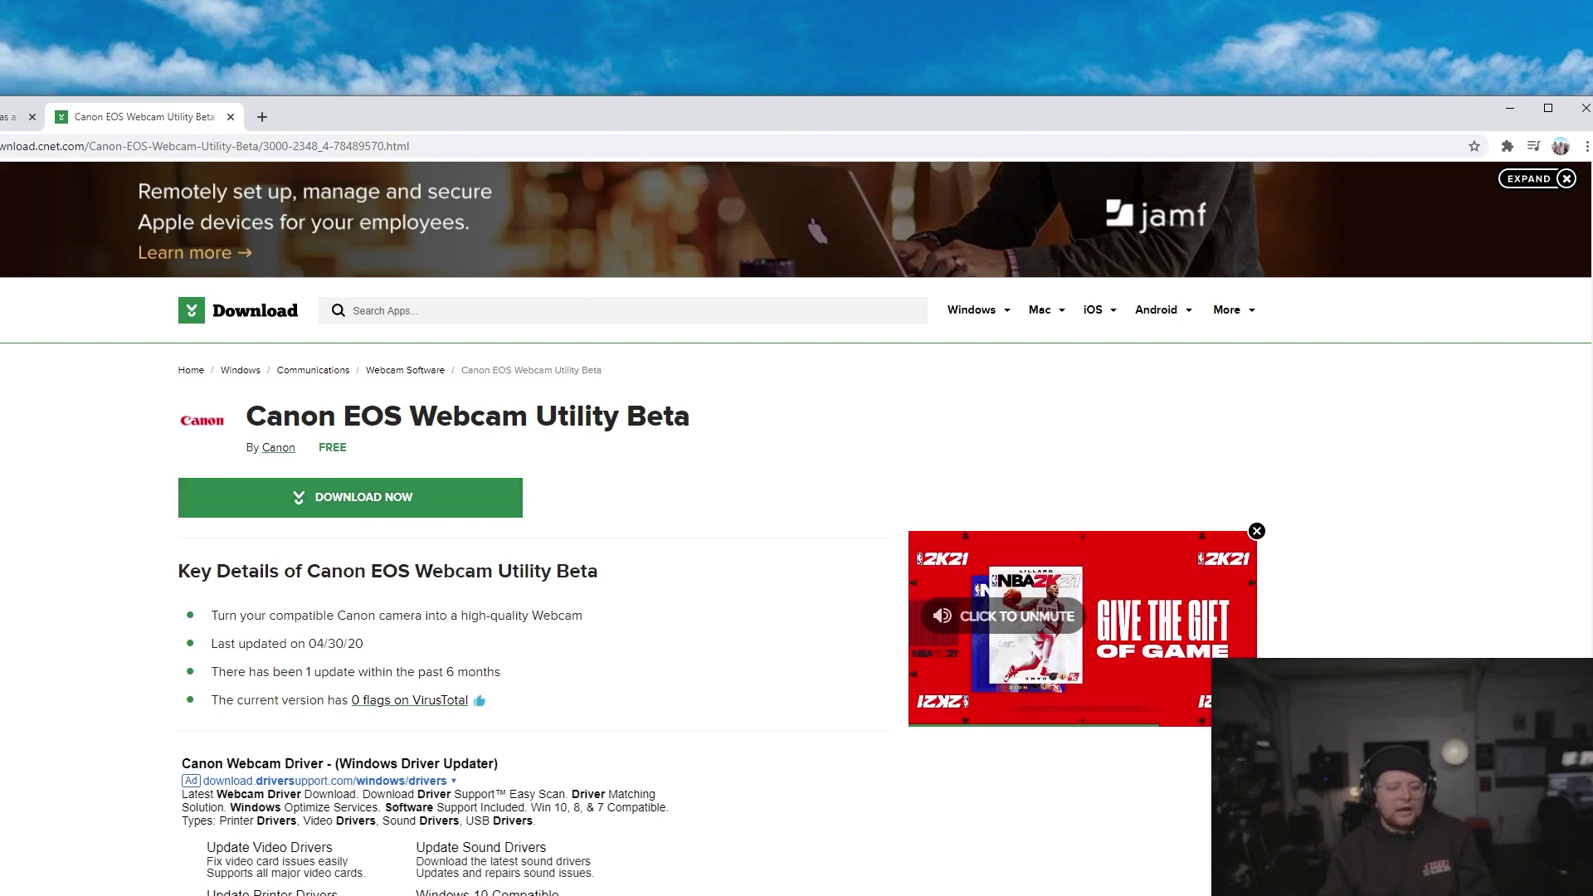
Extract the EOS Webcam Utility Beta zip in Downloads to its suggested folder
{"action": "key", "text": "super+e"}
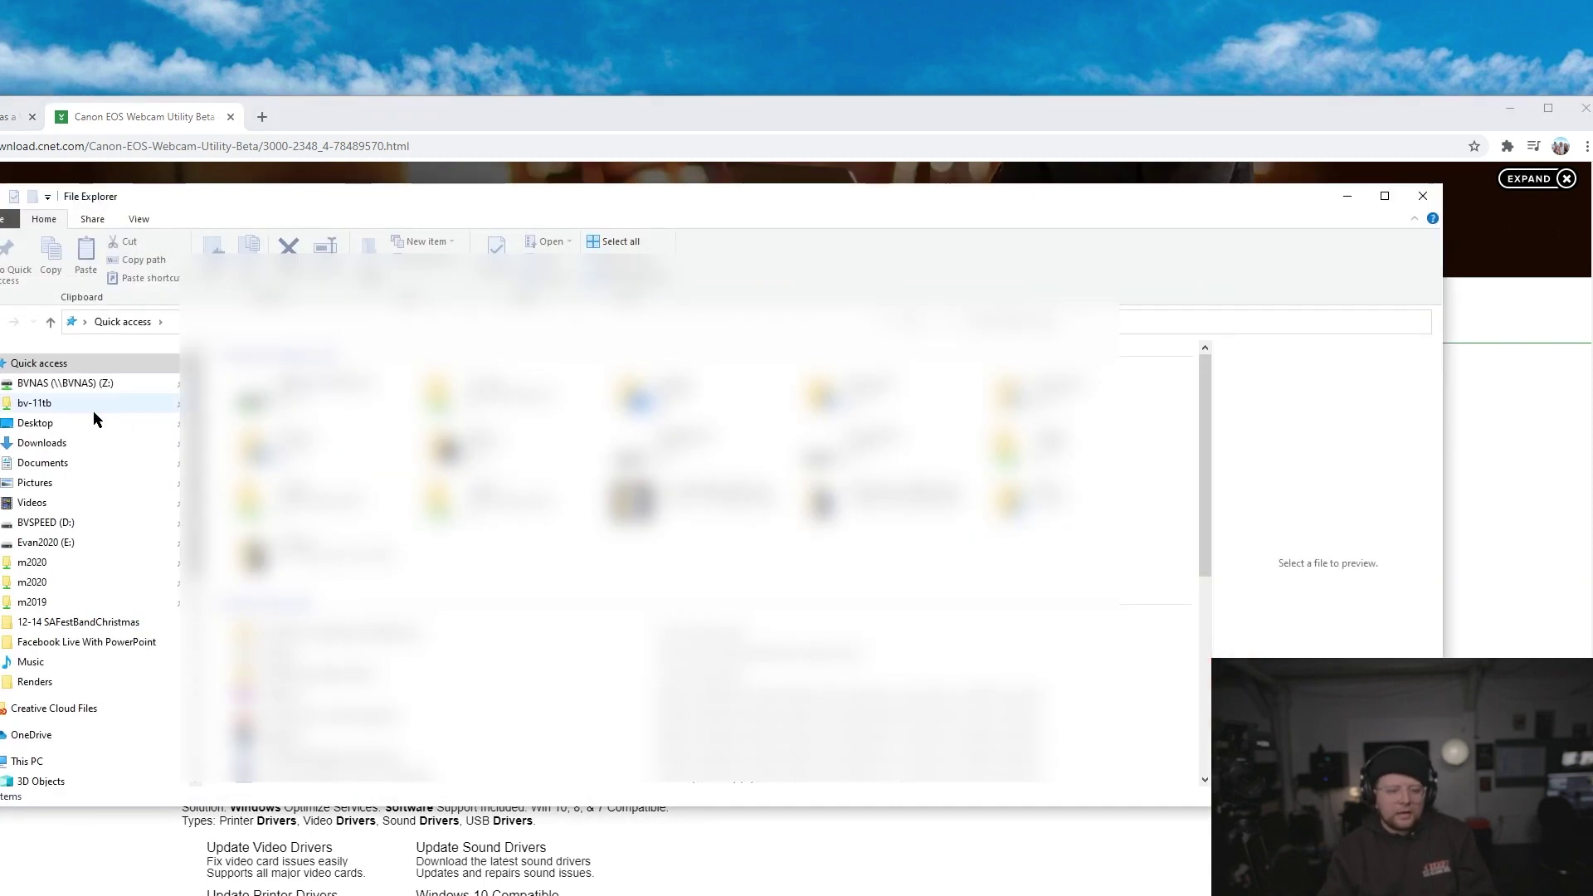
{"action": "left_click", "coordinate": [42, 444]}
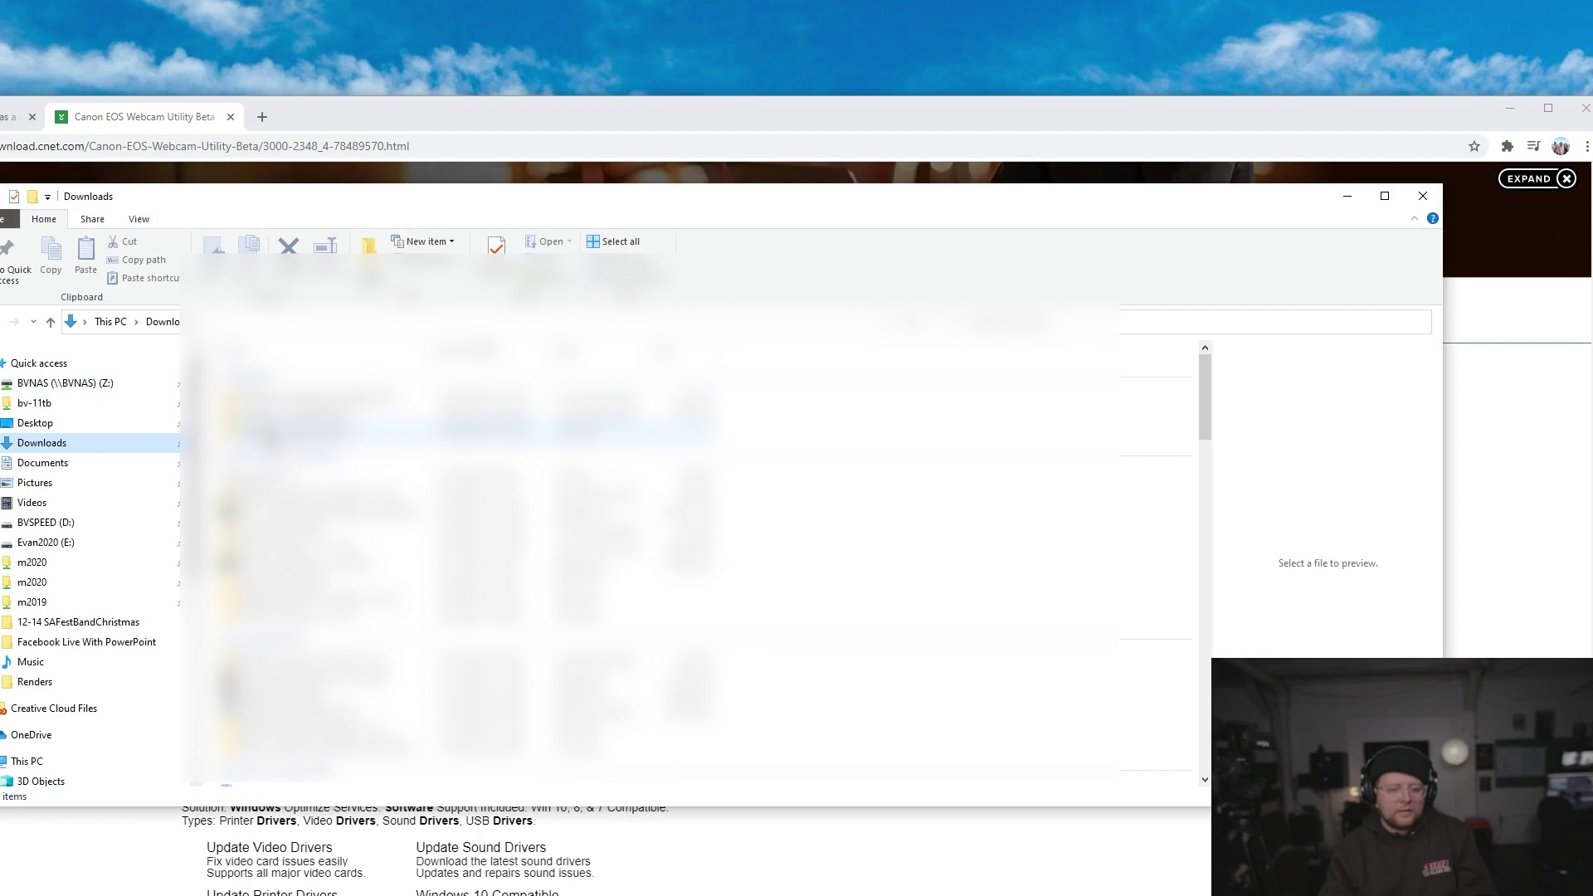
{"action": "double_click", "coordinate": [308, 400]}
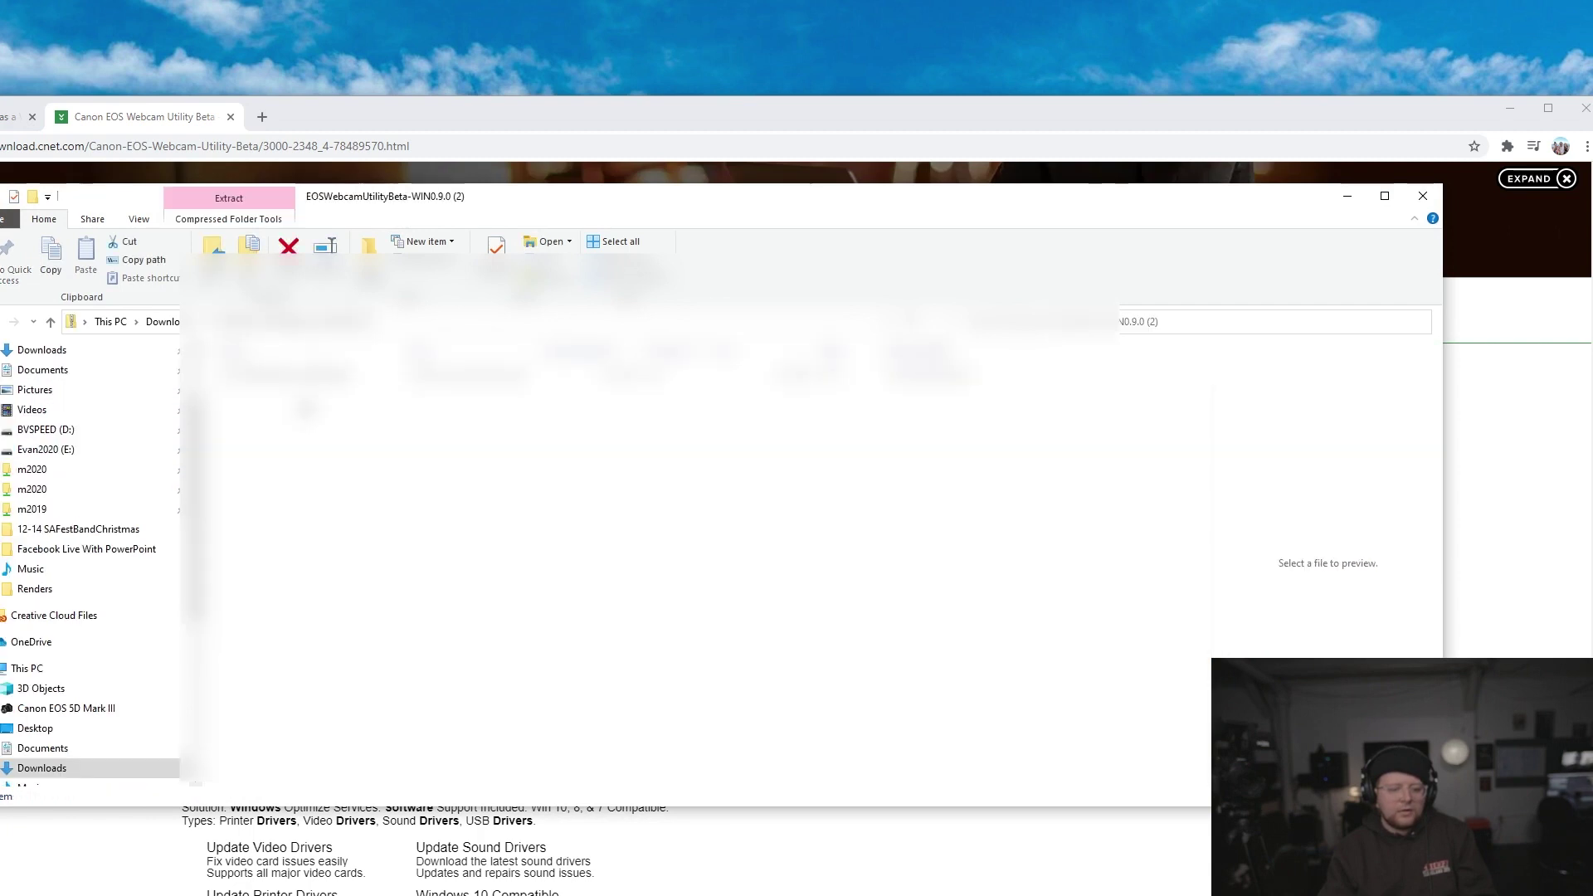
{"action": "left_click", "coordinate": [702, 257]}
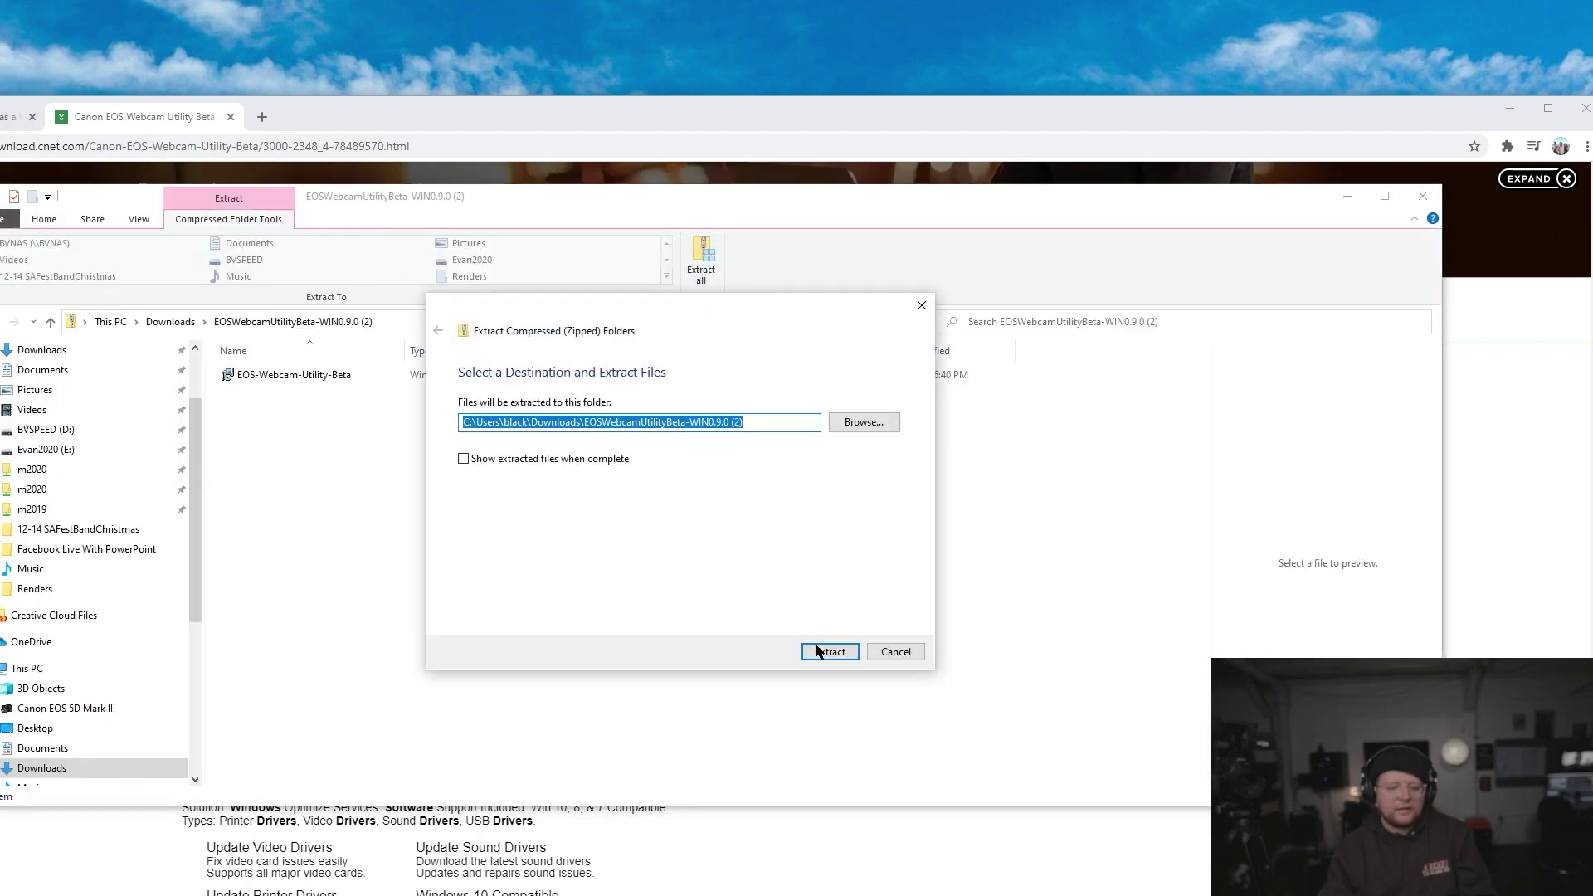
{"action": "left_click", "coordinate": [826, 652]}
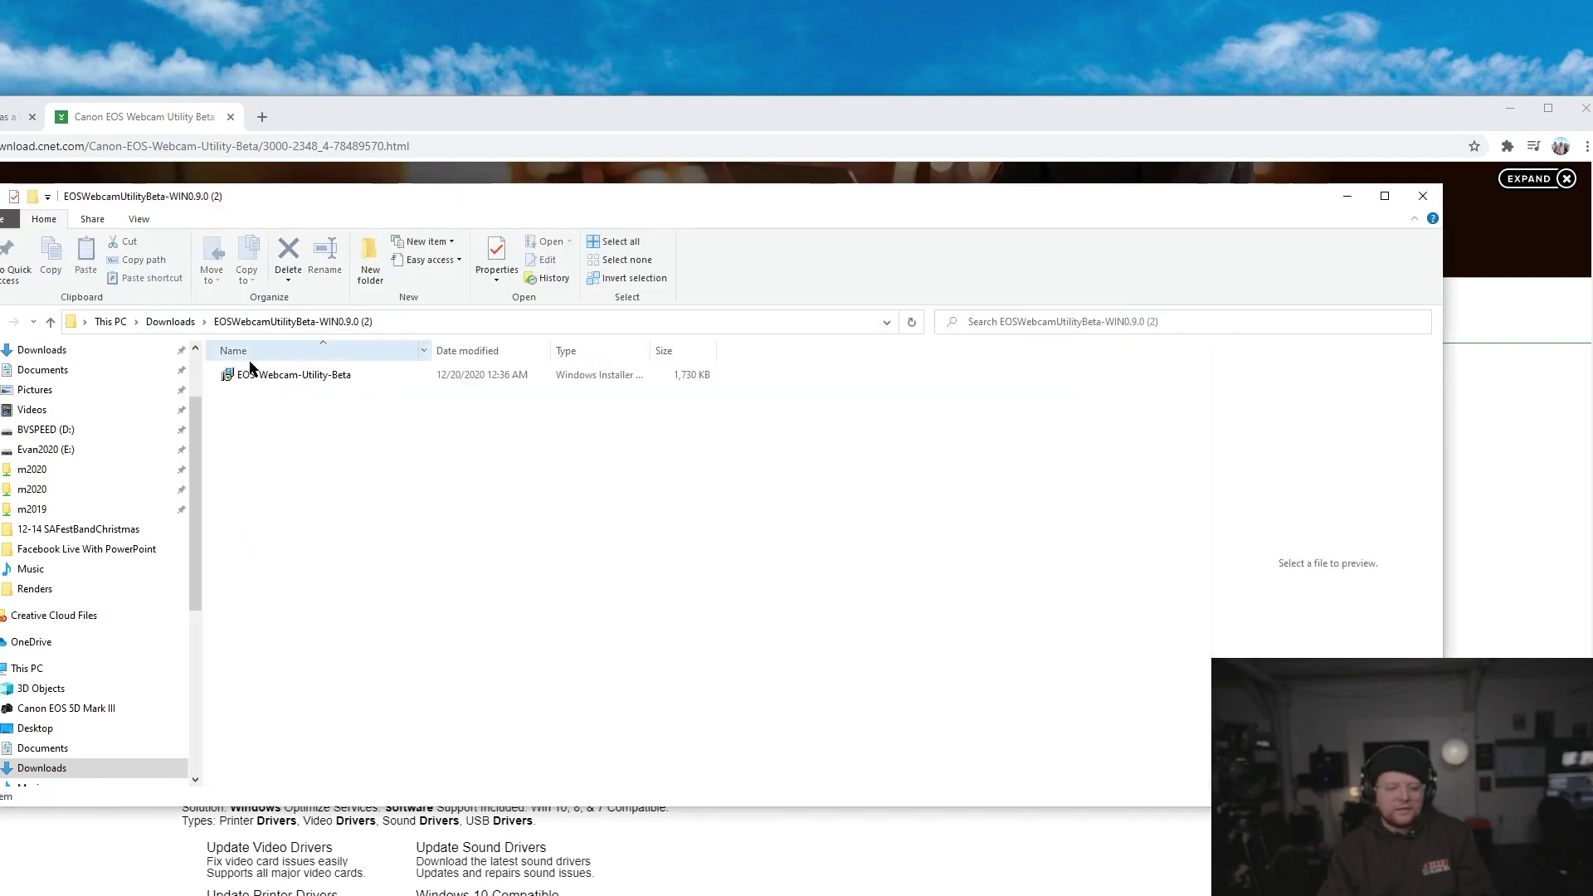
Launch the EOS-Webcam-Utility-Beta installer, then cancel and exit the setup wizard
{"action": "left_click", "coordinate": [336, 376]}
{"action": "double_click", "coordinate": [337, 376]}
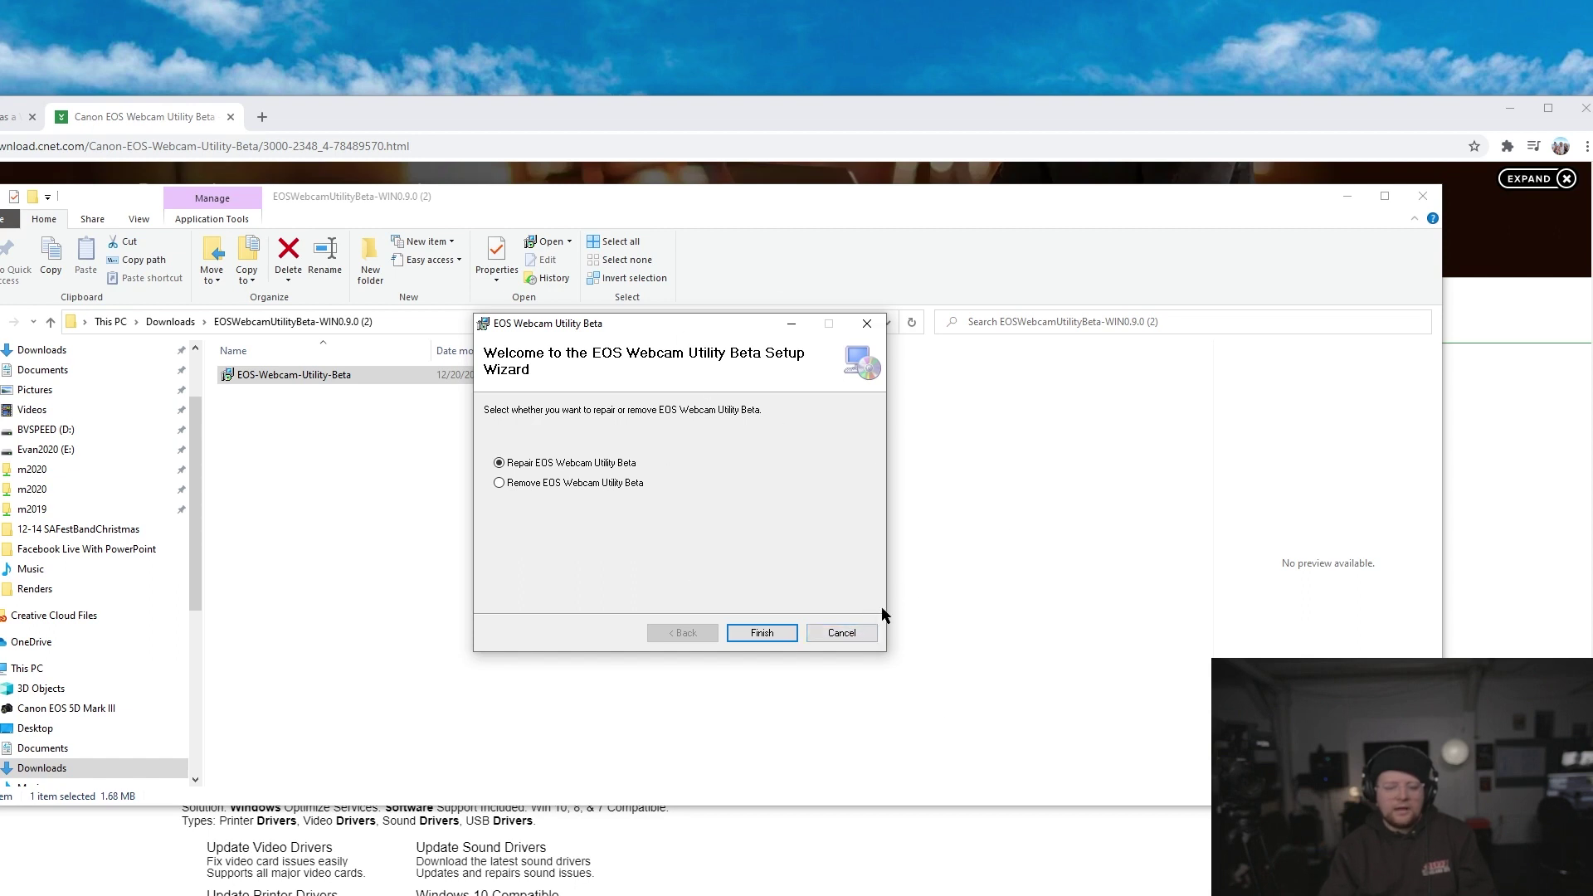
{"action": "left_click", "coordinate": [841, 633]}
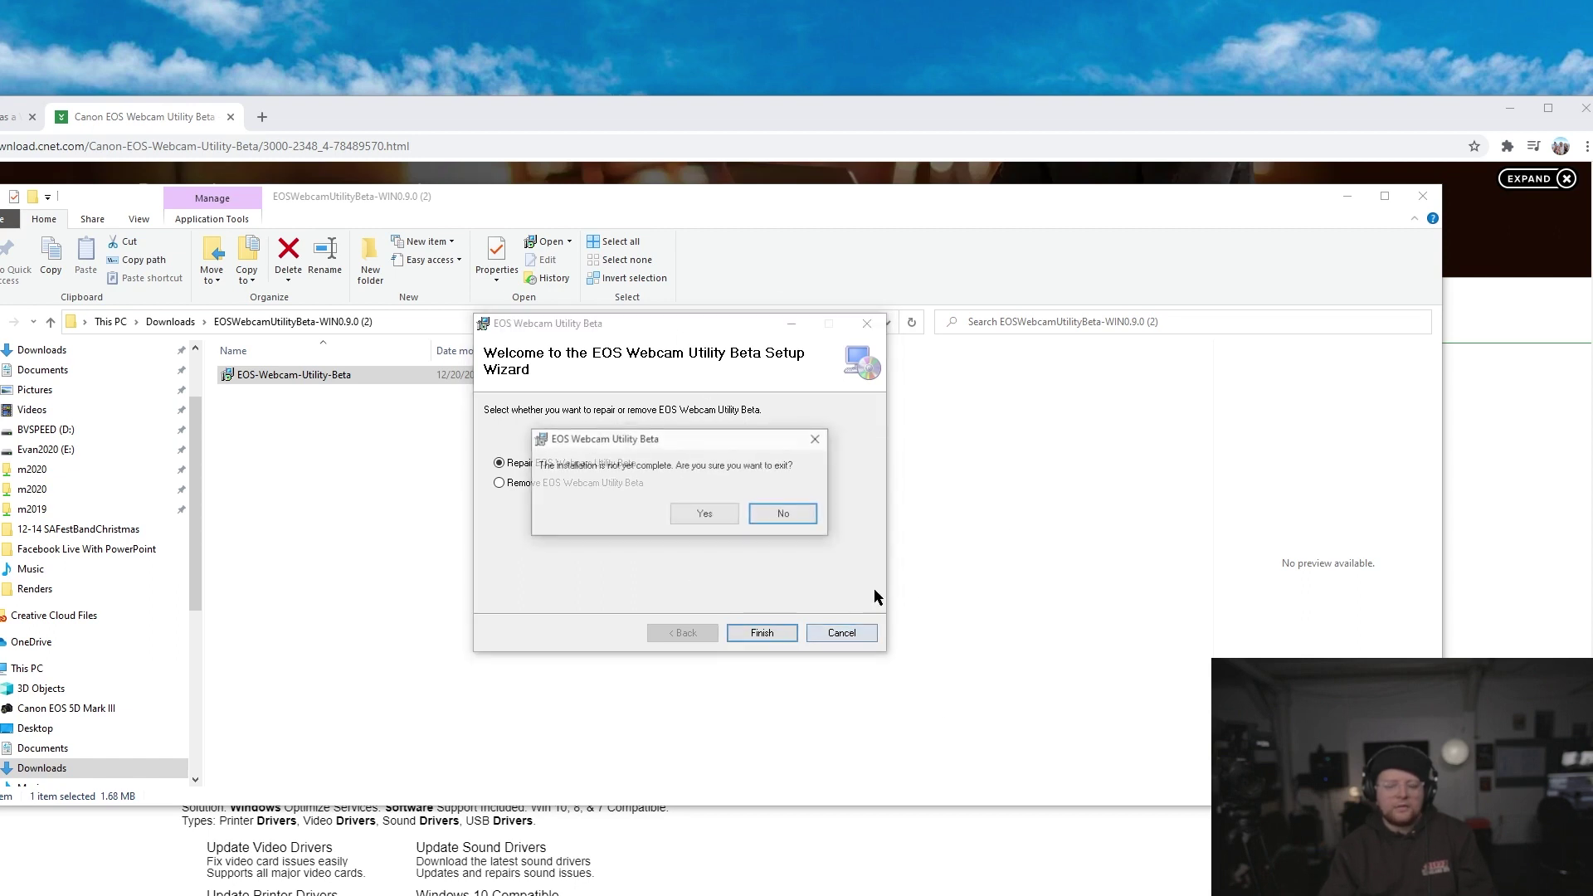
{"action": "left_click", "coordinate": [724, 517]}
{"action": "left_click", "coordinate": [759, 632]}
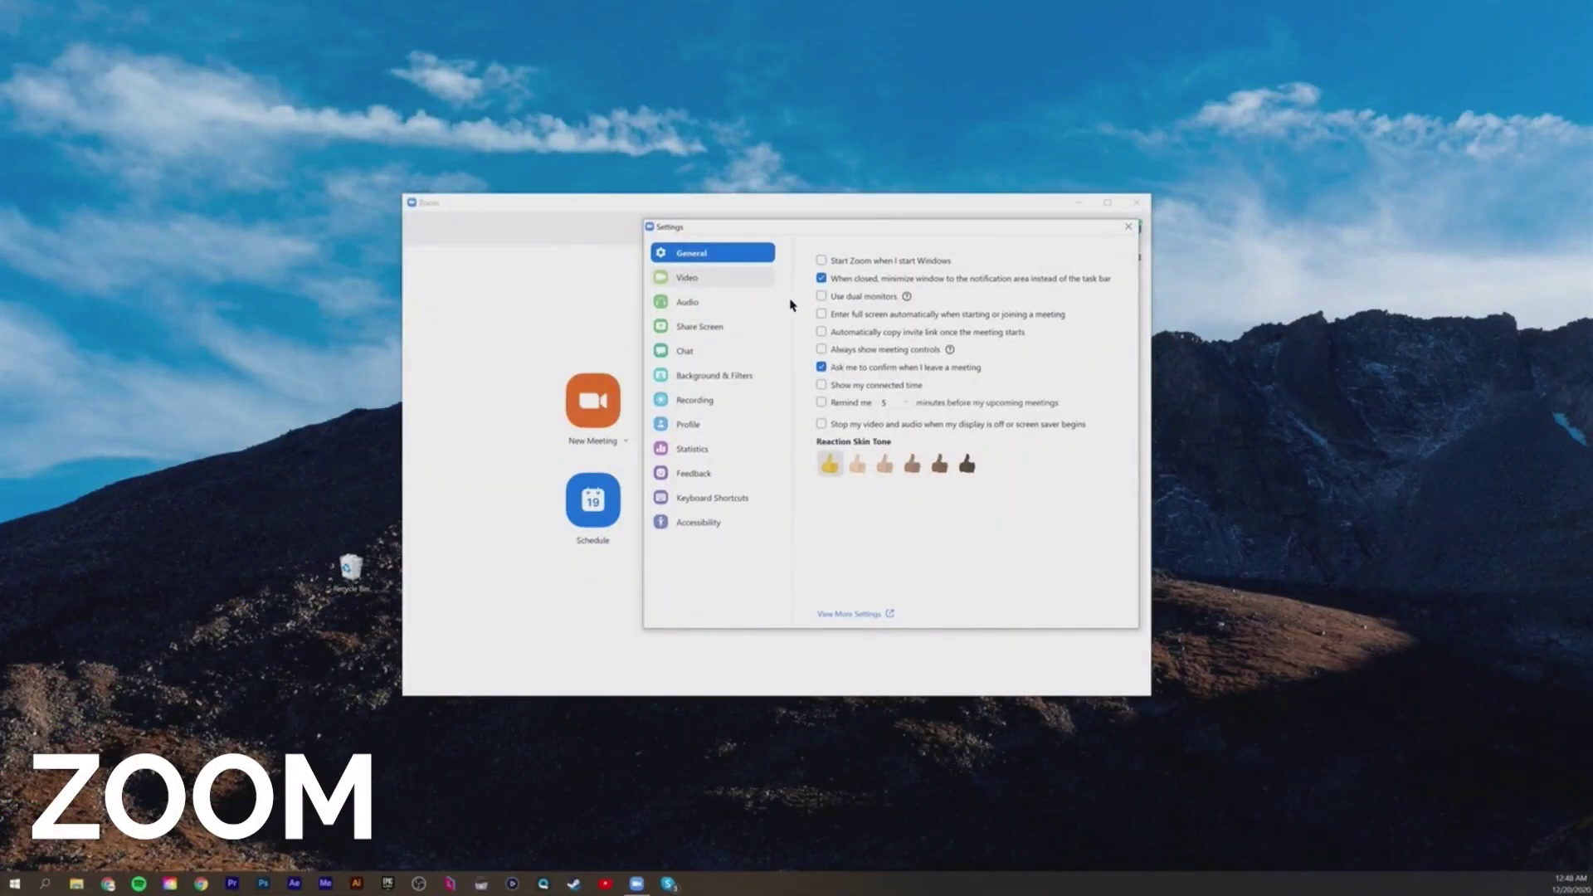
Choose EOS Webcam Utility Beta as the camera in Zoom's Video settings
{"action": "left_click", "coordinate": [713, 277]}
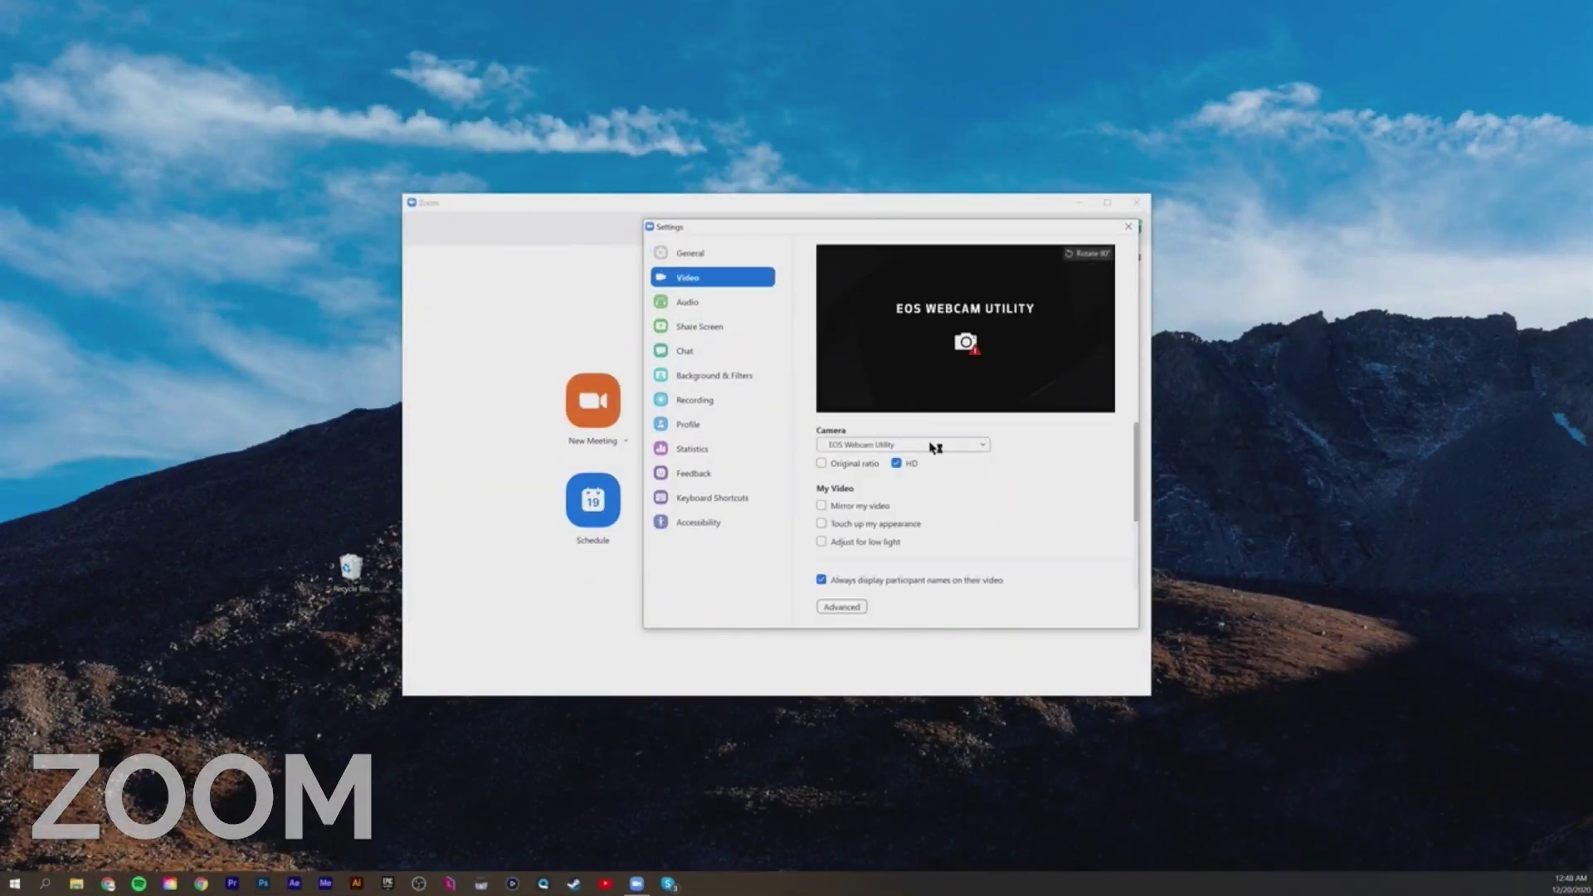
{"action": "left_click", "coordinate": [968, 451]}
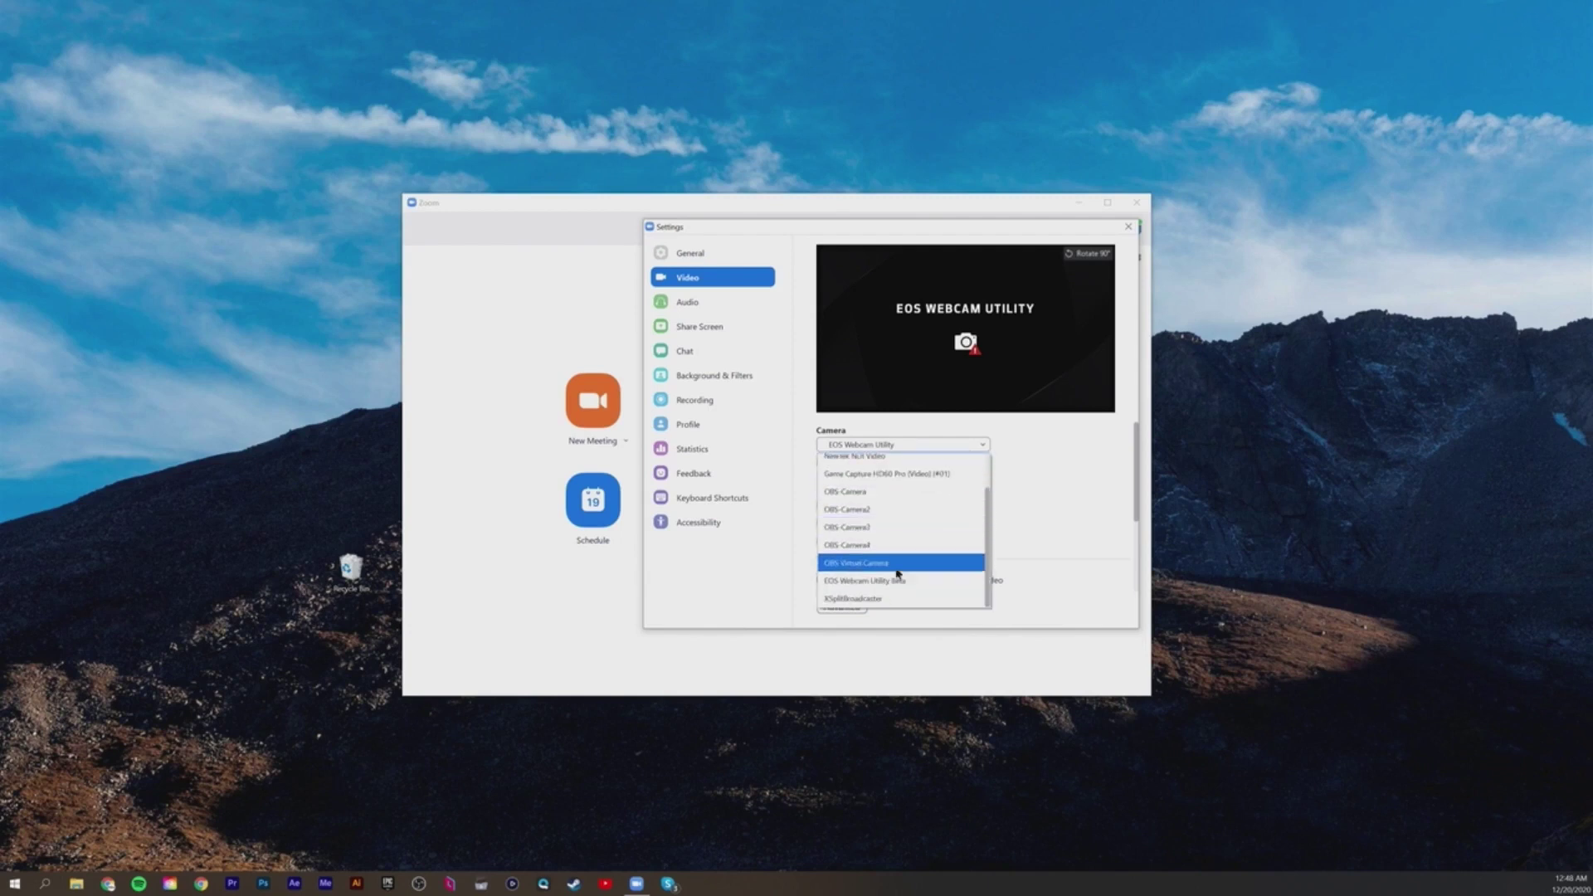
{"action": "left_click", "coordinate": [898, 581]}
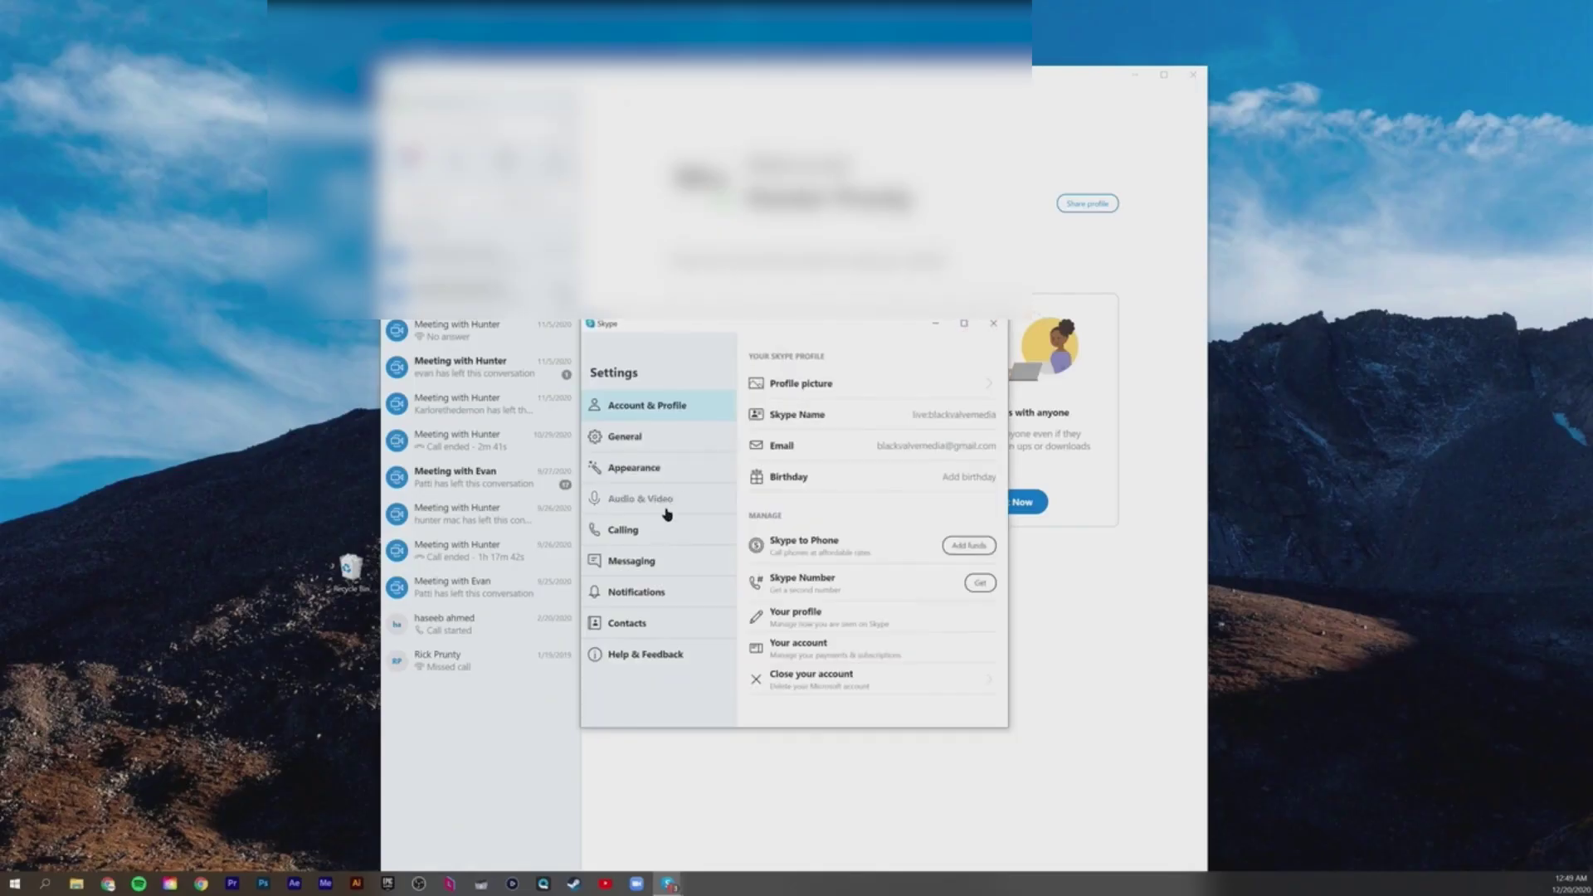
Confirm EOS Webcam Utility Beta in Skype's Audio & Video settings, then close Settings and Skype
{"action": "left_click", "coordinate": [677, 497]}
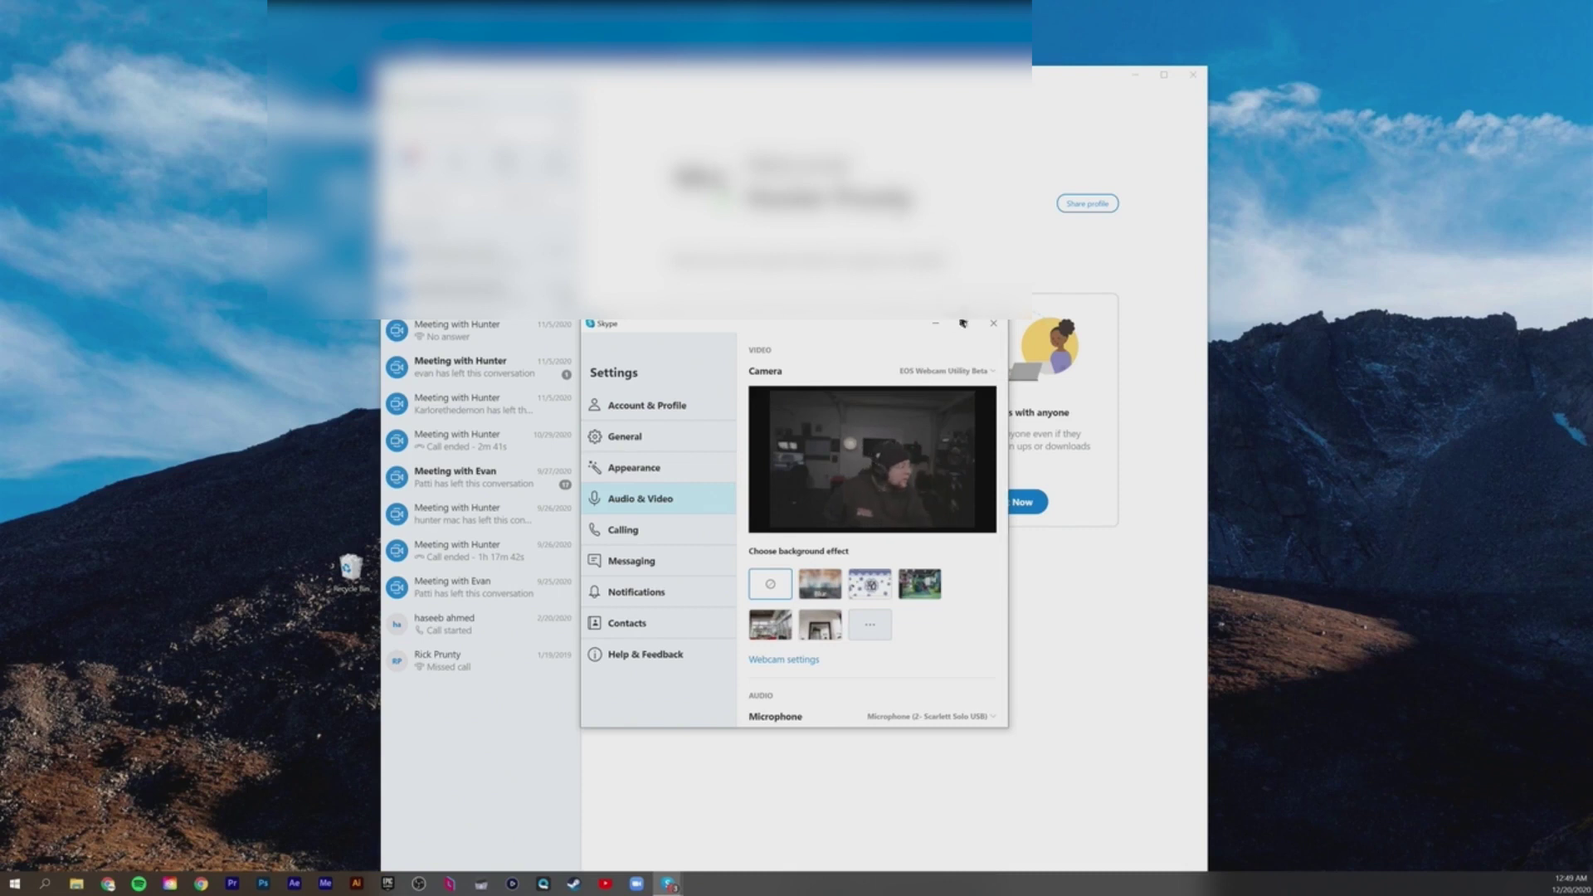
{"action": "left_click", "coordinate": [993, 323]}
{"action": "left_click", "coordinate": [1193, 75]}
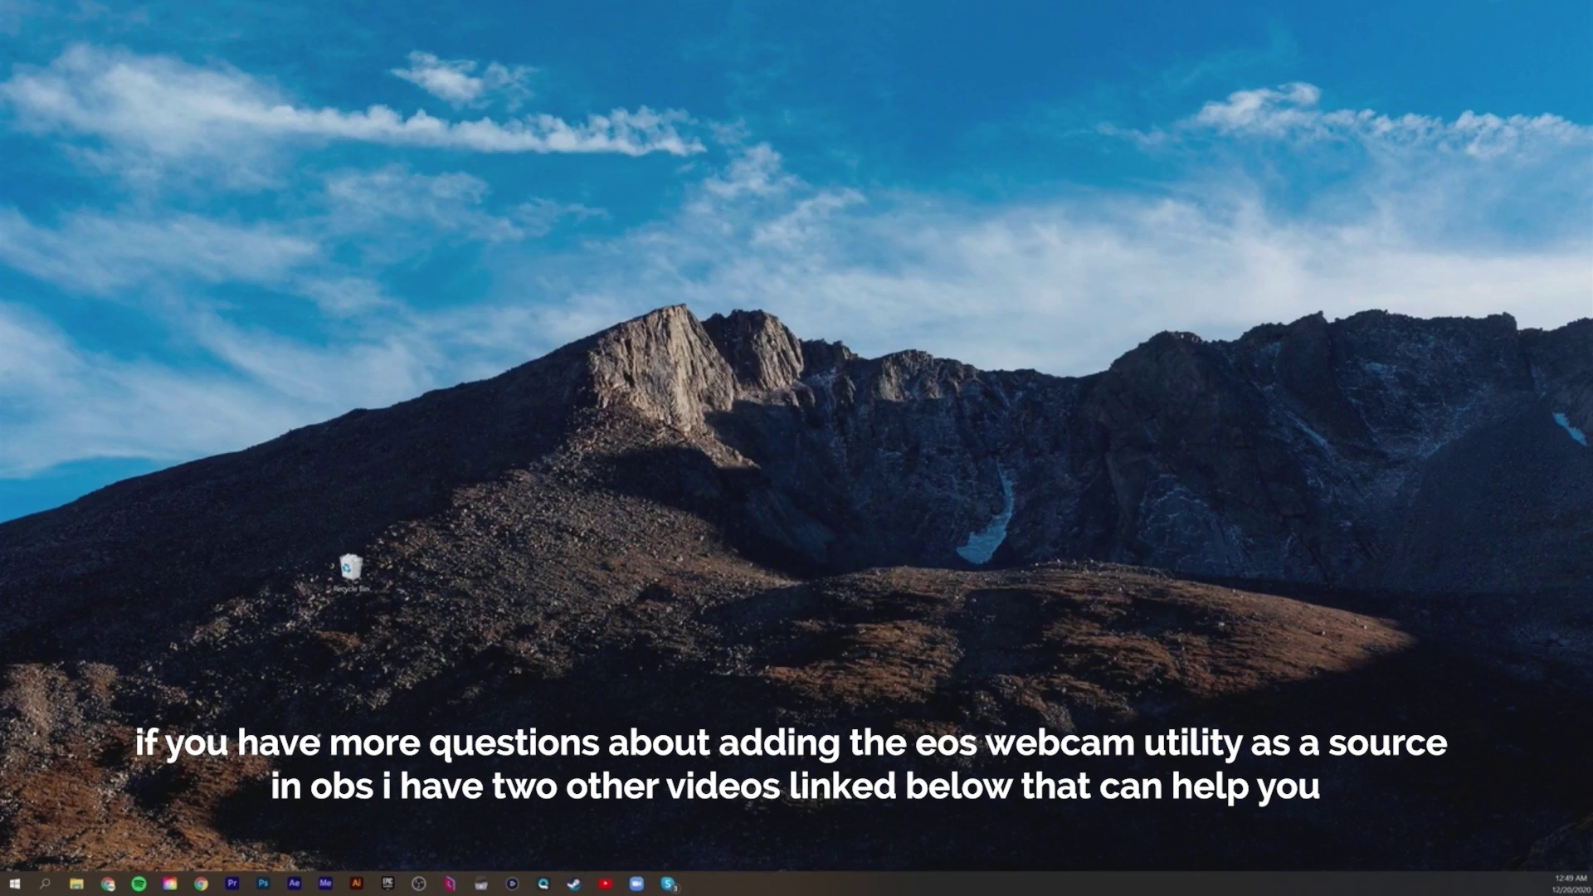
Restore File Explorer showing the extracted EOSWebcamUtilityBeta-WIN0.9.0 (2) folder with its installer
{"action": "left_click", "coordinate": [418, 883]}
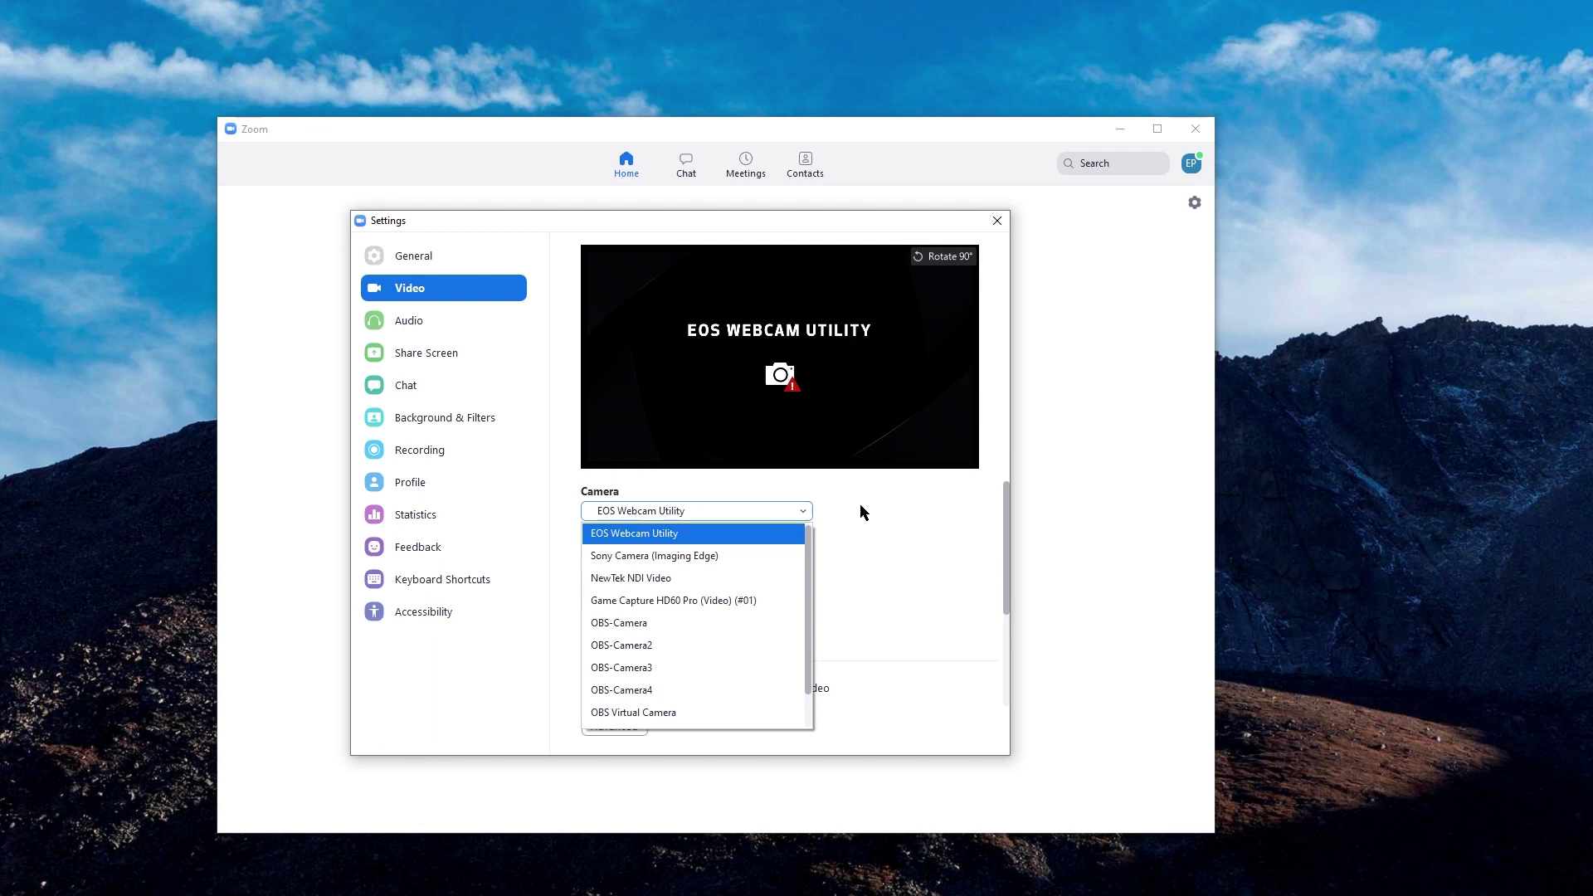
{"action": "left_click", "coordinate": [782, 511]}
{"action": "left_click", "coordinate": [783, 511]}
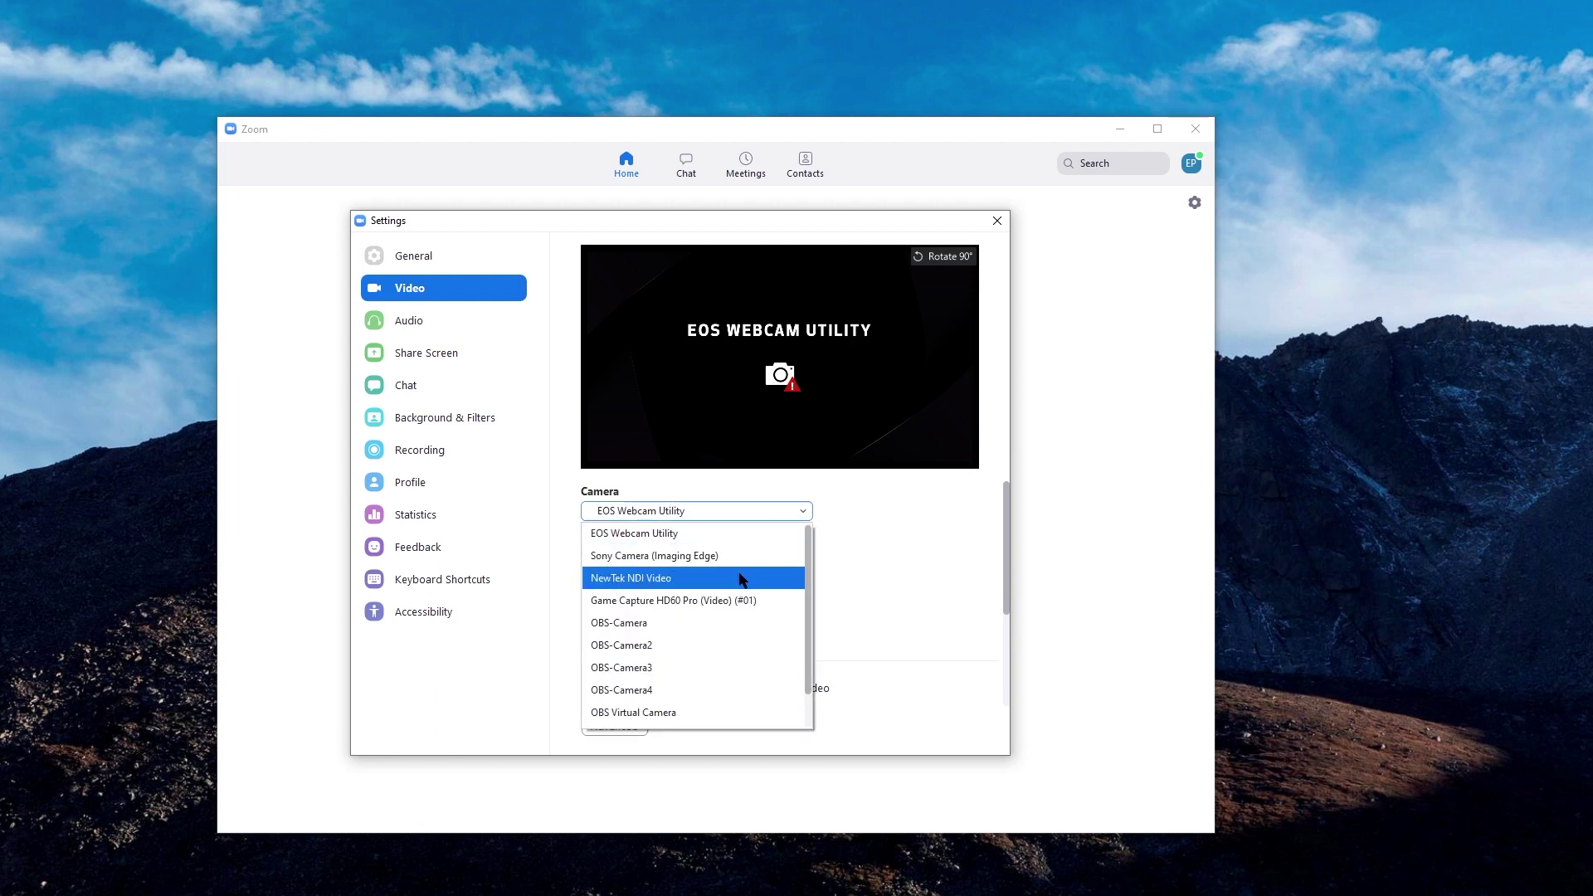
{"action": "scroll", "coordinate": [744, 639], "scroll_direction": "down", "scroll_amount": 1}
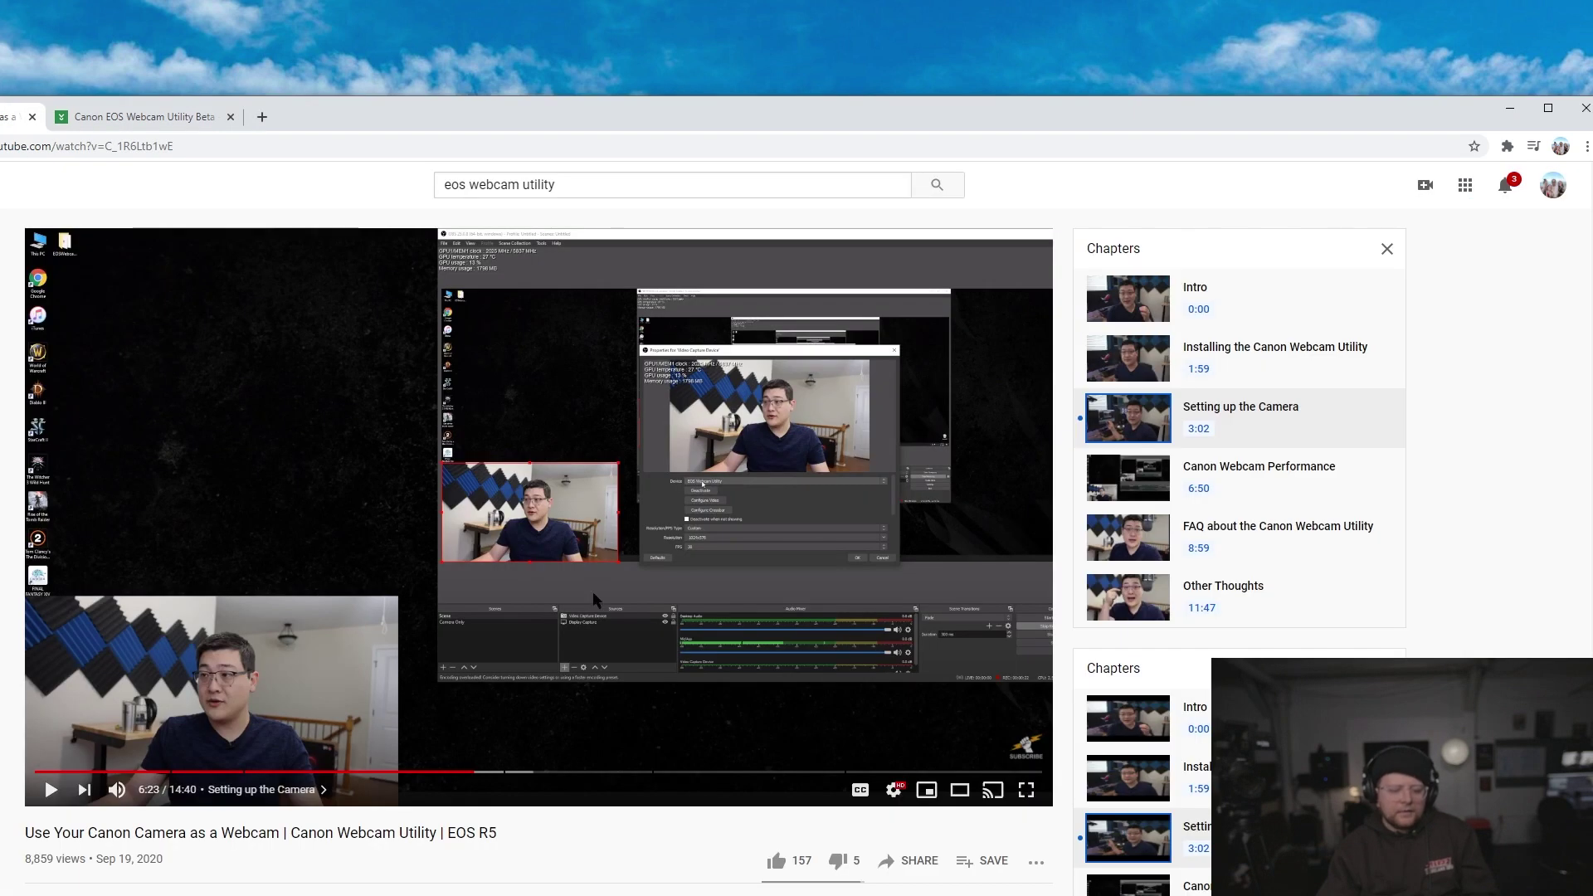
Scroll the YouTube page to the Canon Webcam Utility video paused at 6:23
{"action": "scroll", "coordinate": [592, 591], "scroll_direction": "down", "scroll_amount": 1}
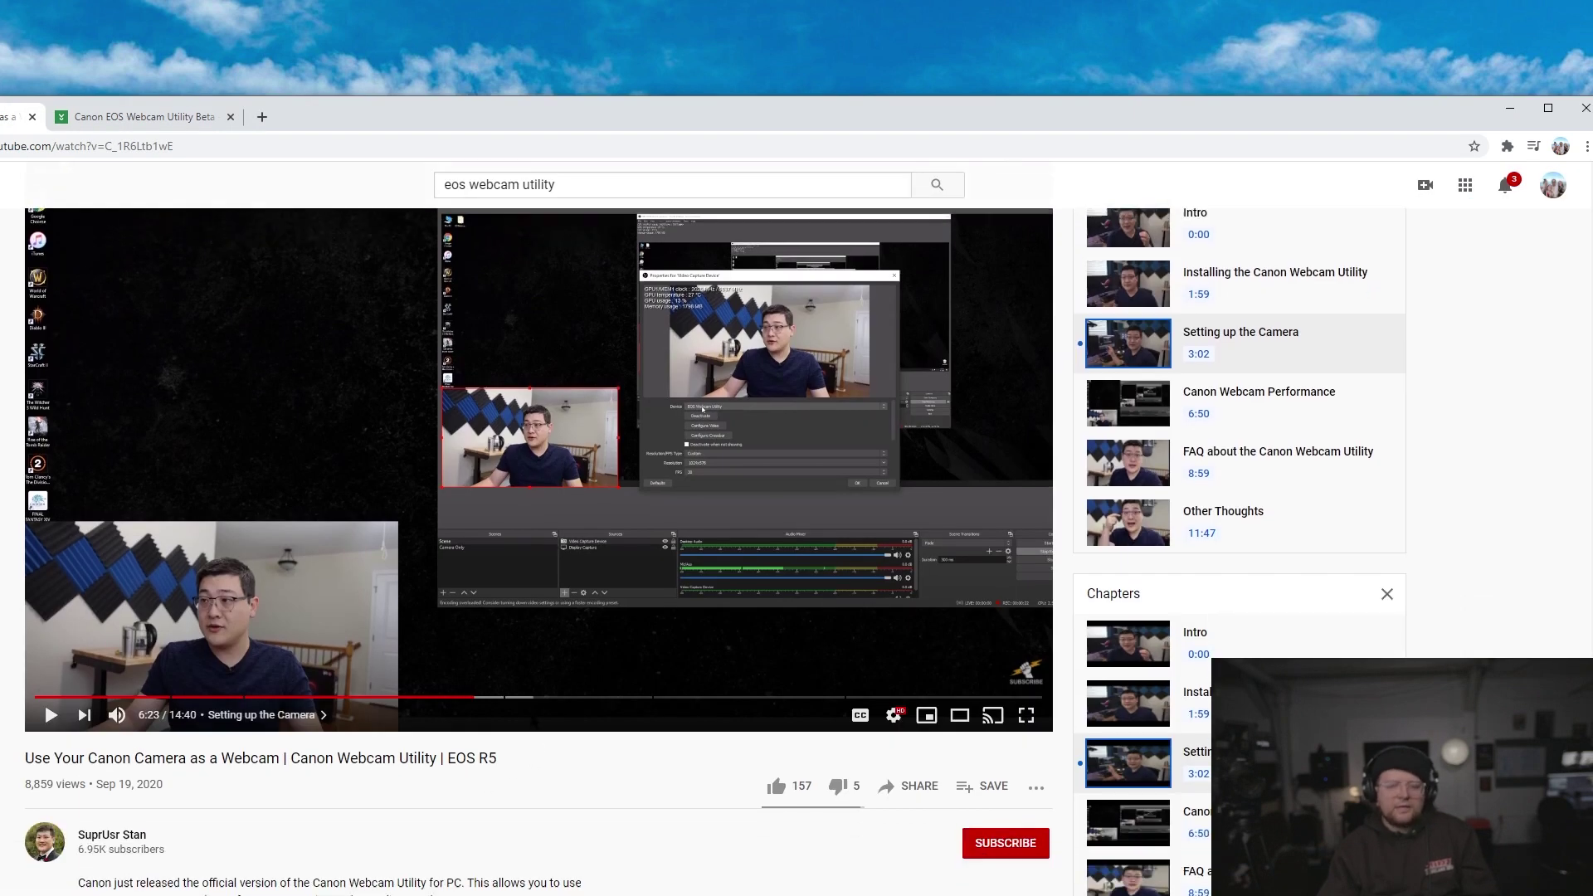
{"action": "scroll", "coordinate": [715, 551], "scroll_direction": "up", "scroll_amount": 1}
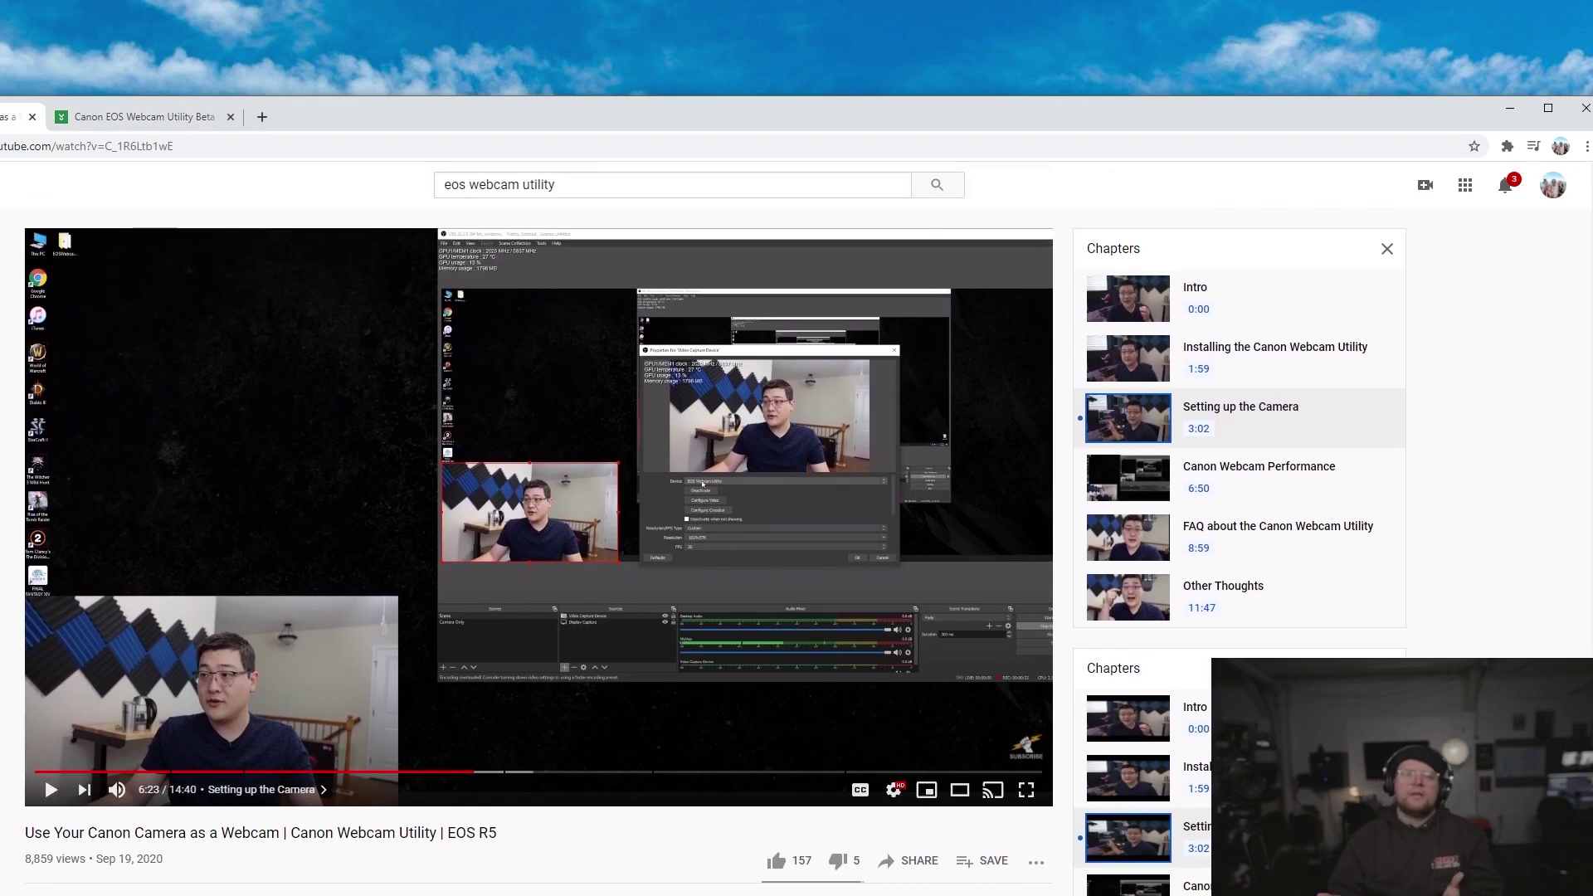